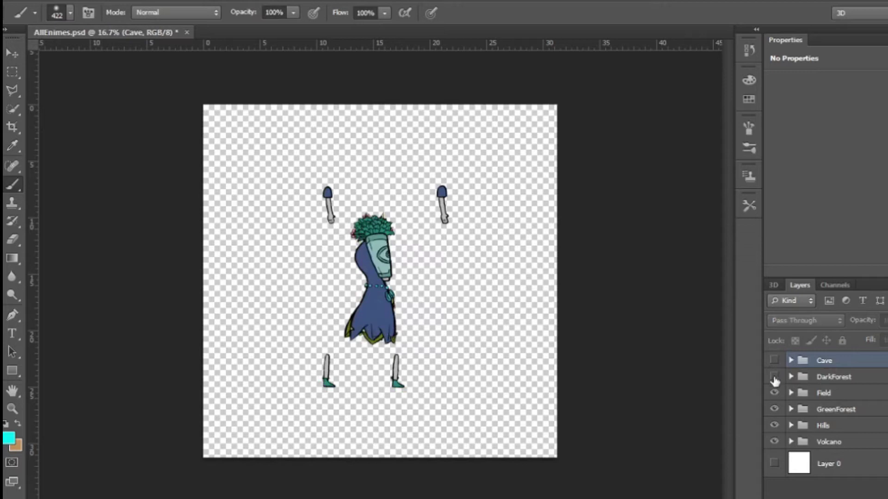
# Step: Hide the Field, Hills and Volcano costume groups, then bring Volcano and GreenForest back
pyautogui.click(773, 408)
pyautogui.click(774, 424)
pyautogui.click(775, 442)
pyautogui.click(775, 440)
pyautogui.doubleClick(775, 426)
pyautogui.click(774, 408)
# Step: Toggle the DarkForest, Cave, Field and GreenForest groups on and off to compare them with Volcano
pyautogui.click(774, 392)
pyautogui.click(774, 377)
pyautogui.click(774, 360)
pyautogui.click(774, 360)
pyautogui.click(774, 377)
pyautogui.click(774, 393)
pyautogui.click(774, 409)
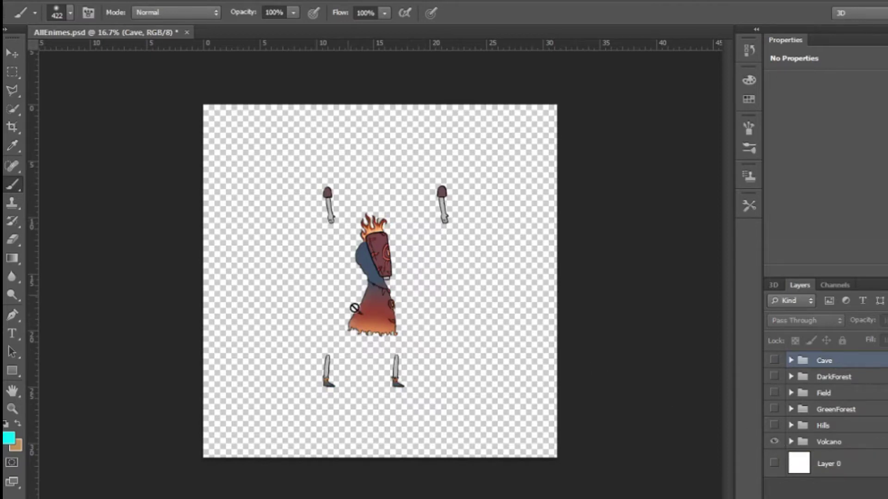
# Step: Show Hills and GreenForest over Volcano, then hide all three so the canvas is empty
pyautogui.click(775, 426)
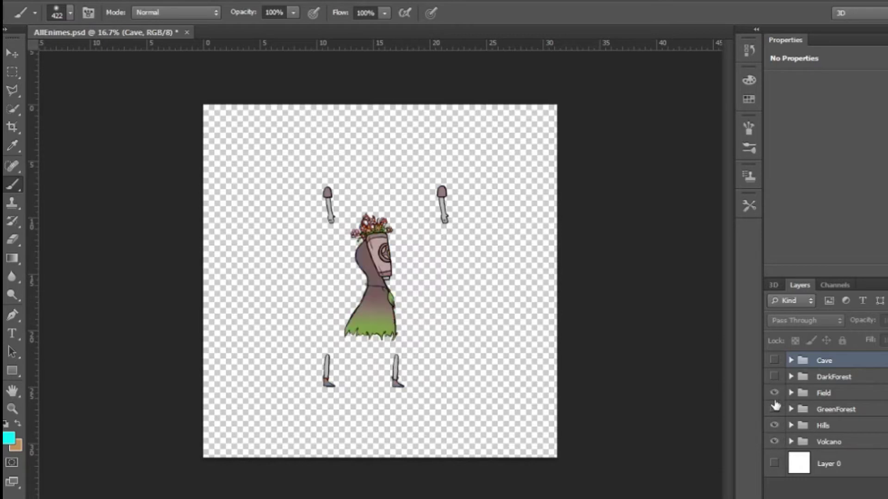
pyautogui.click(775, 409)
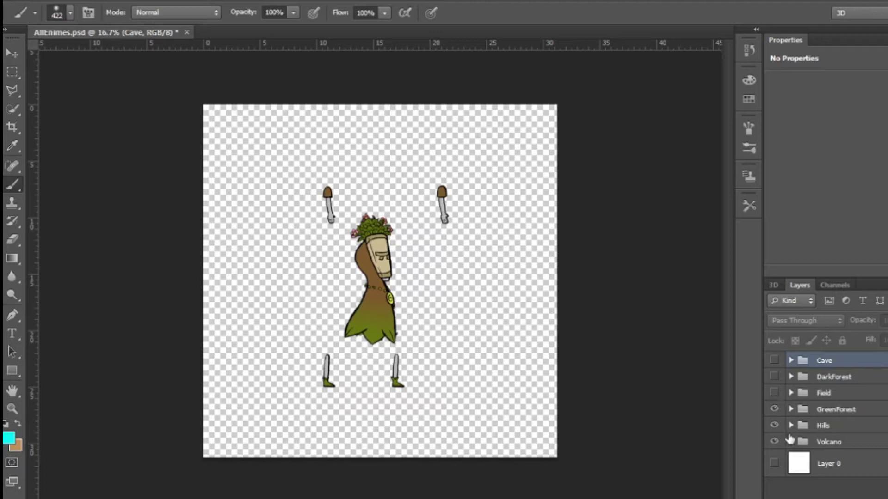
pyautogui.moveTo(774, 442); pyautogui.dragTo(775, 409)
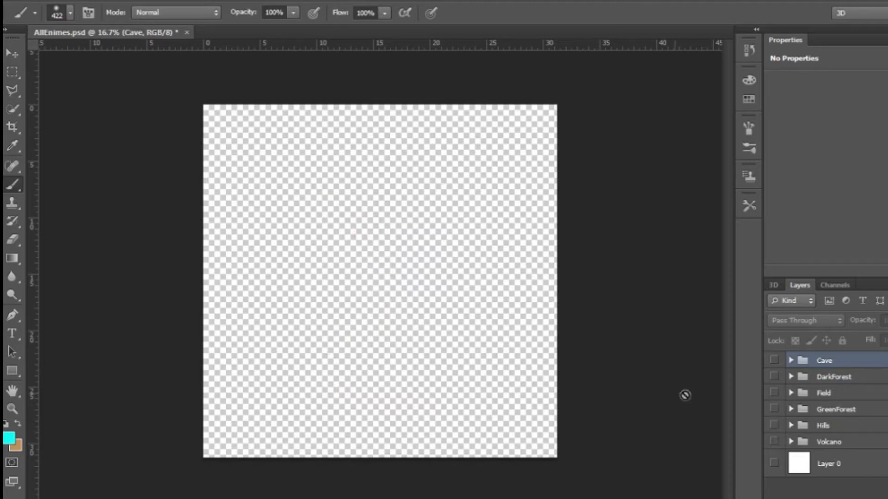
# Step: Turn the Volcano costume group's visibility back on
pyautogui.click(774, 442)
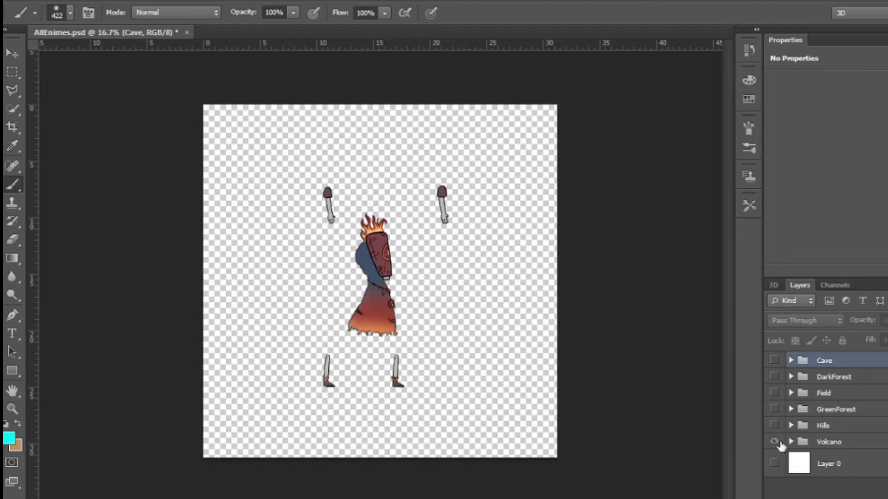
# Step: Show the Hills, GreenForest, Field, DarkForest and Cave costume groups one by one
pyautogui.click(775, 426)
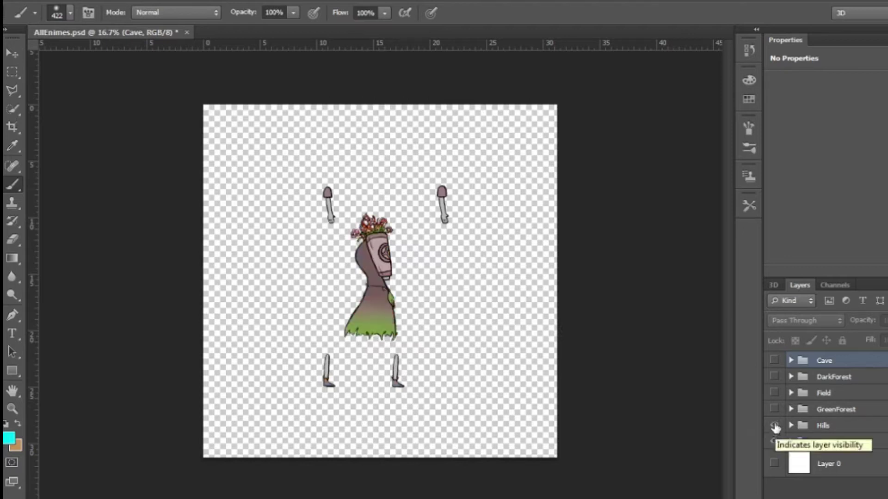
pyautogui.click(774, 409)
pyautogui.click(774, 392)
pyautogui.click(774, 376)
pyautogui.click(775, 360)
# Step: Hide Cave, DarkForest, Field, GreenForest and Hills again to reveal the Volcano costume
pyautogui.click(774, 360)
pyautogui.click(774, 376)
pyautogui.click(774, 392)
pyautogui.click(775, 409)
pyautogui.click(774, 426)
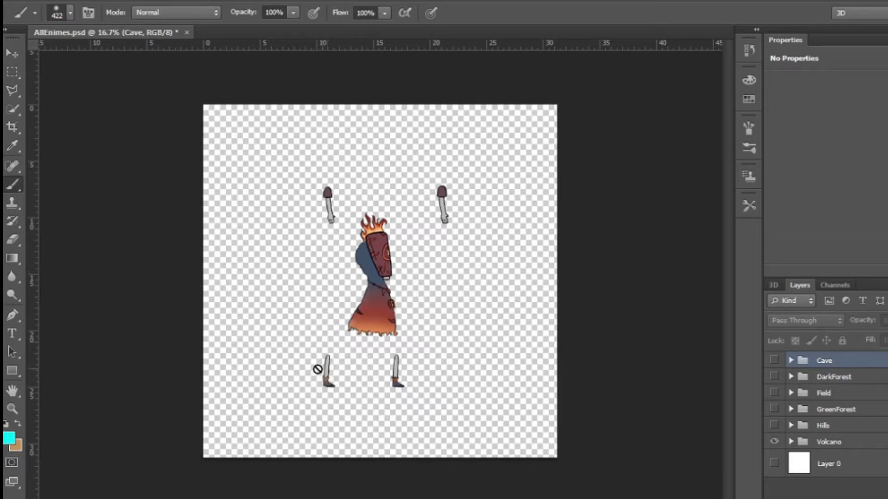
# Step: Compare Hills over Volcano, then turn on Hills, GreenForest, Field and DarkForest together
pyautogui.click(774, 426)
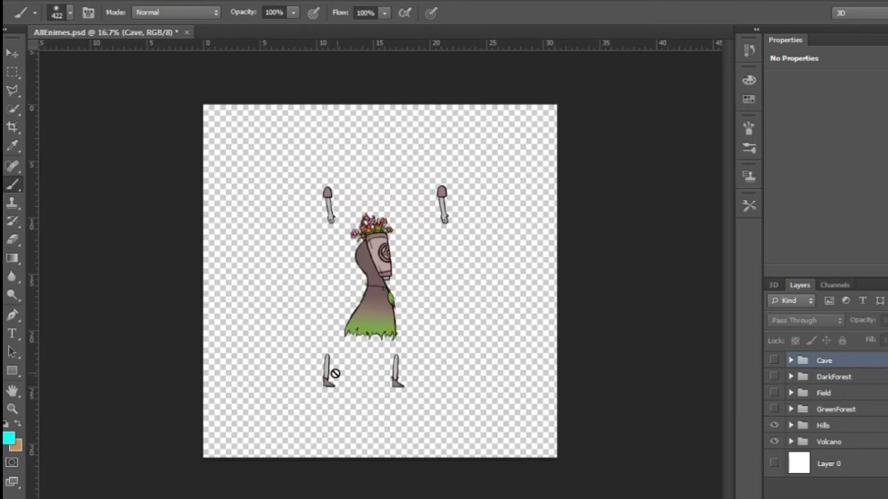
pyautogui.click(774, 425)
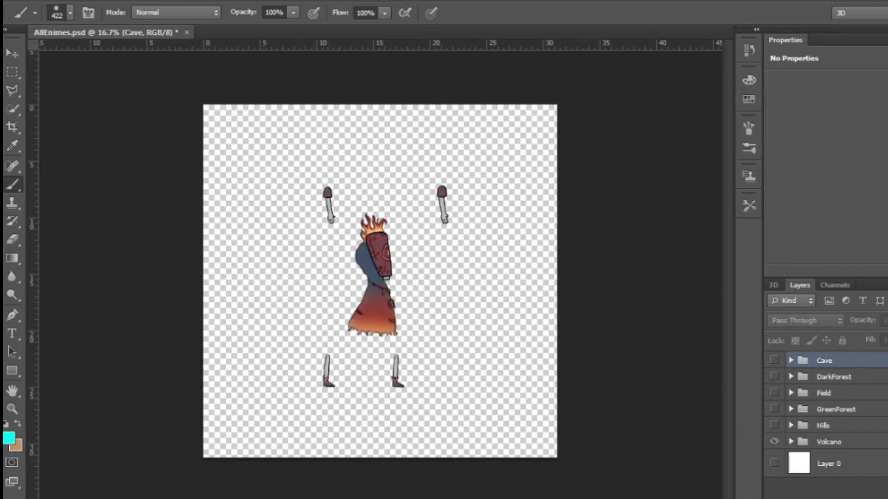
pyautogui.moveTo(780, 425)
pyautogui.mouseDown()
pyautogui.moveTo(778, 377)
pyautogui.moveTo(777, 433)
pyautogui.mouseUp()
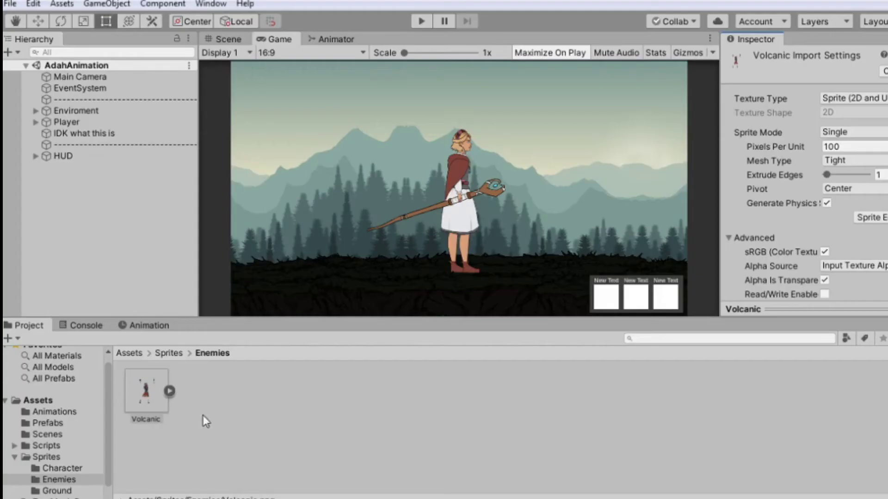
# Step: Open the Volcanic sprite in the Sprite Editor and switch to Skinning Editor mode to view its rig
pyautogui.click(157, 394)
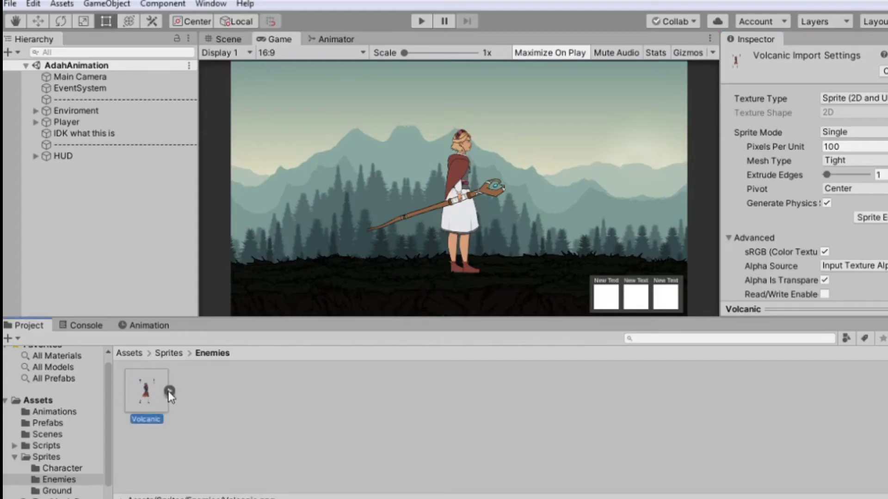
pyautogui.click(870, 217)
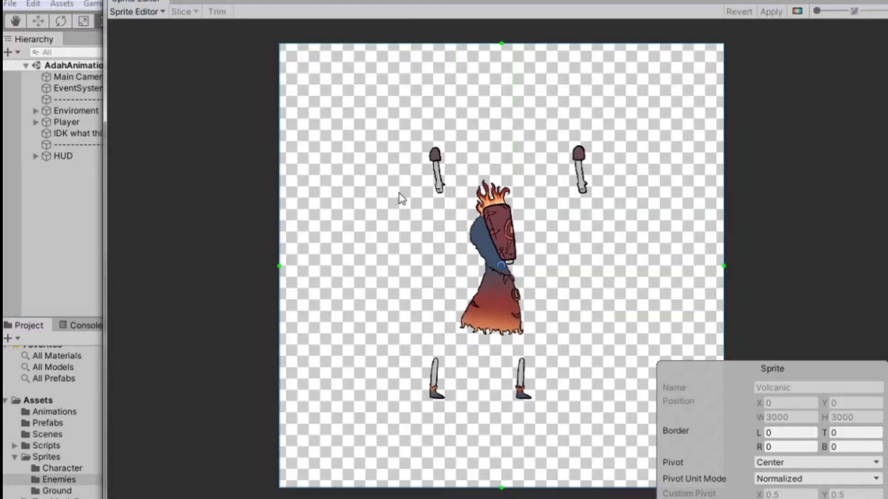
pyautogui.click(143, 10)
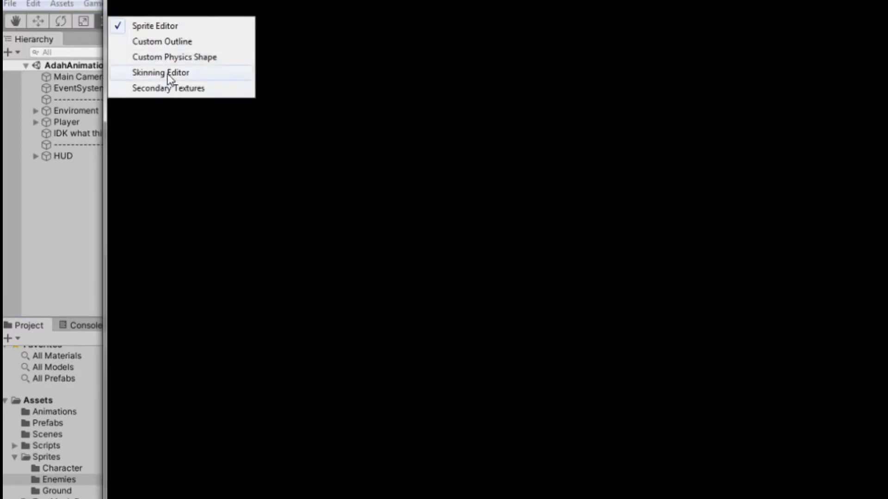
pyautogui.click(170, 74)
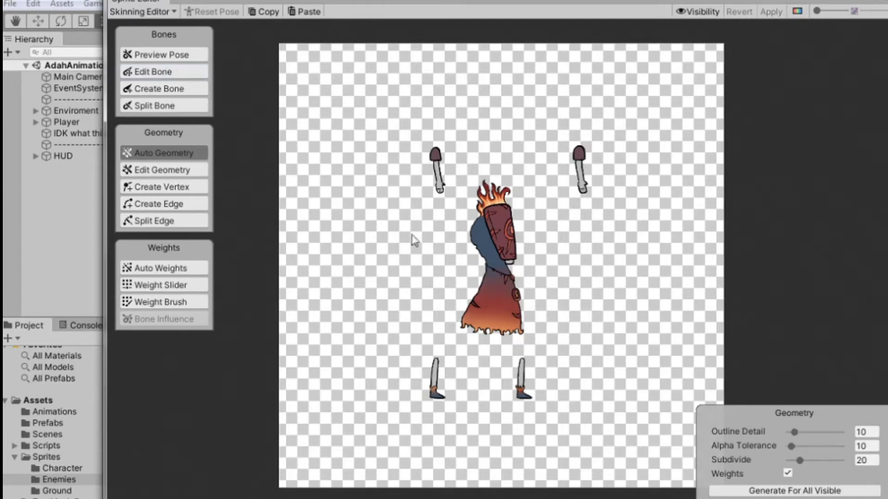
pyautogui.click(144, 12)
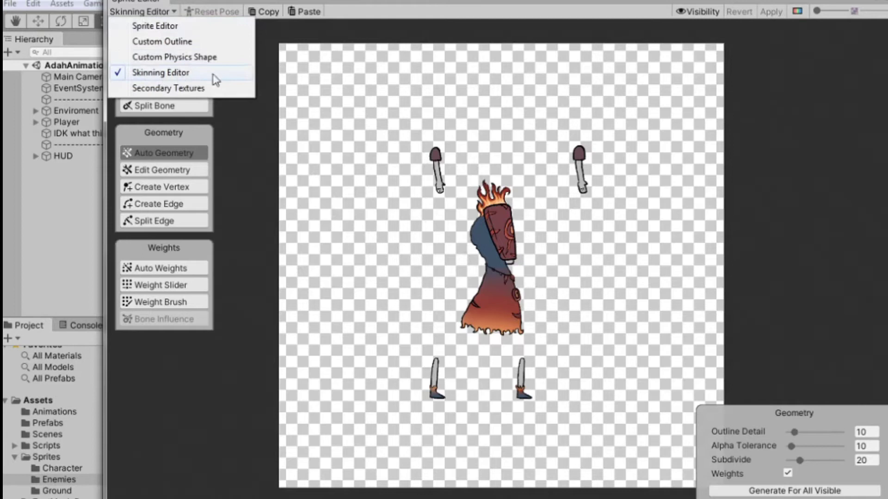
pyautogui.click(156, 13)
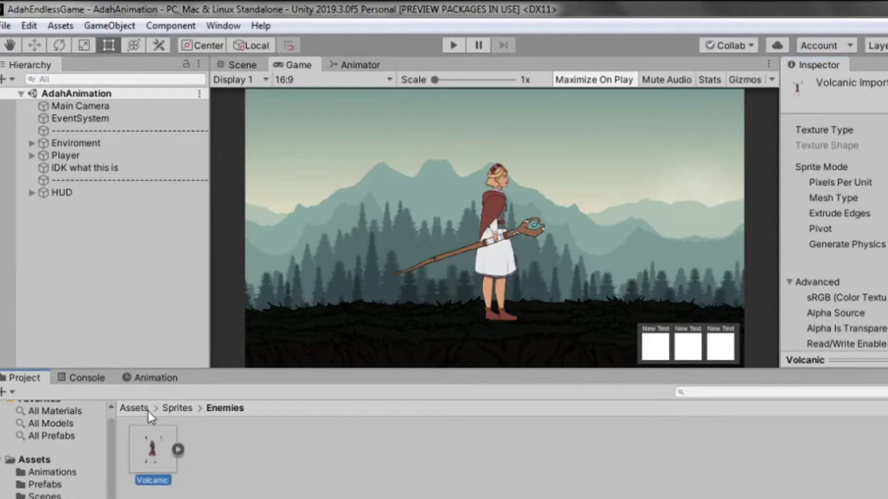
# Step: In Assets > Scenes, create a new scene asset and name it Enimies
pyautogui.click(134, 409)
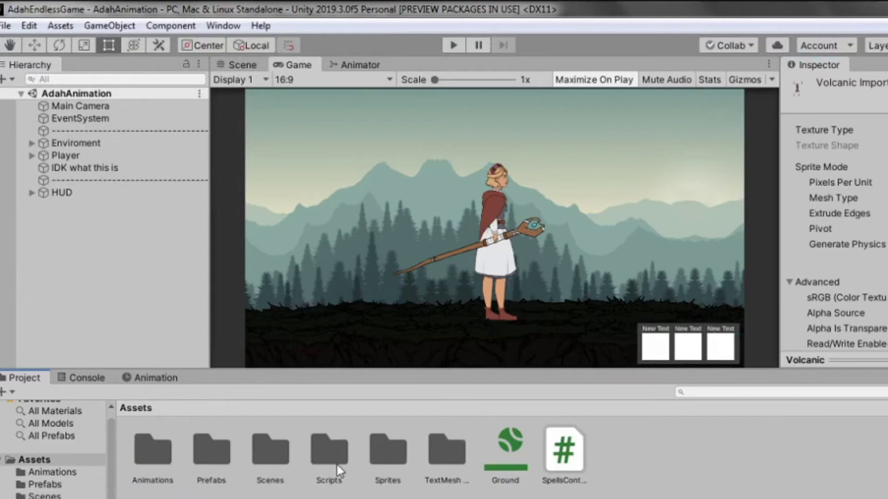
pyautogui.doubleClick(270, 461)
pyautogui.rightClick(276, 491)
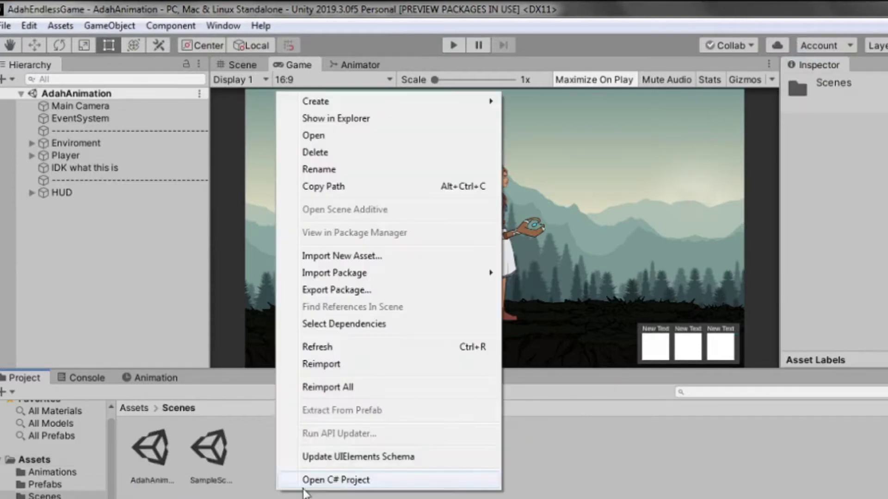
pyautogui.moveTo(436, 101)
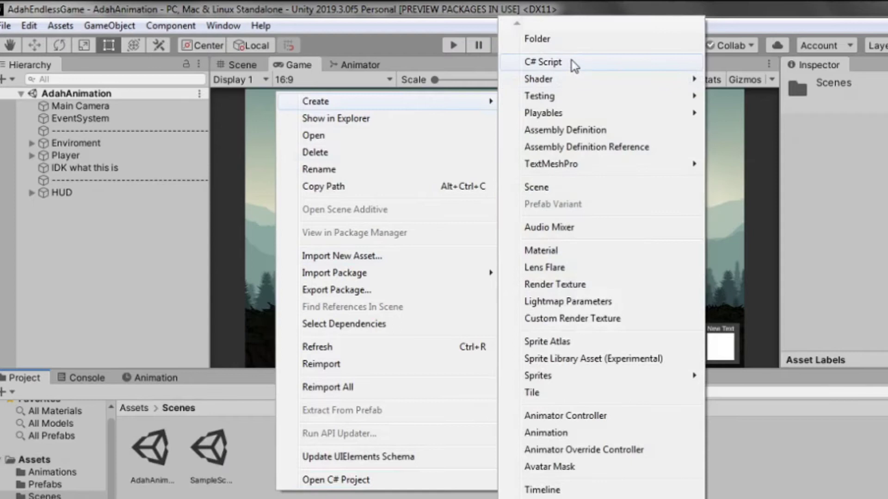
pyautogui.click(575, 187)
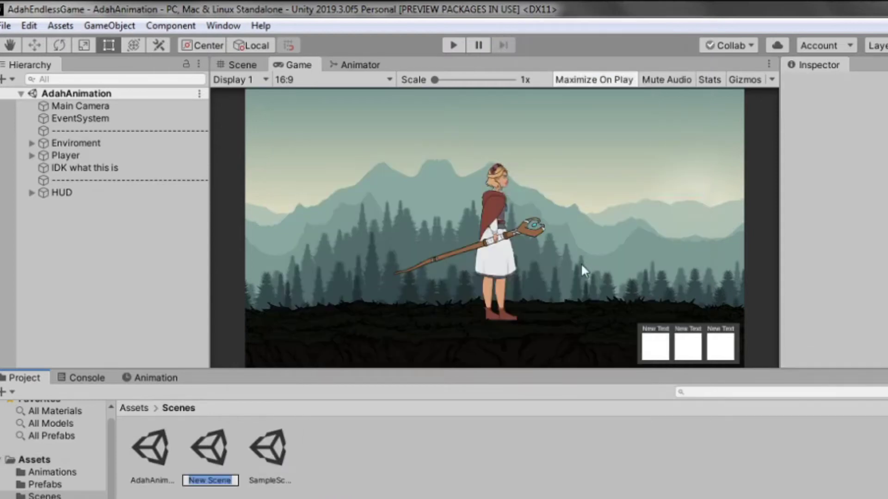
pyautogui.write('E')
pyautogui.write('nemie')
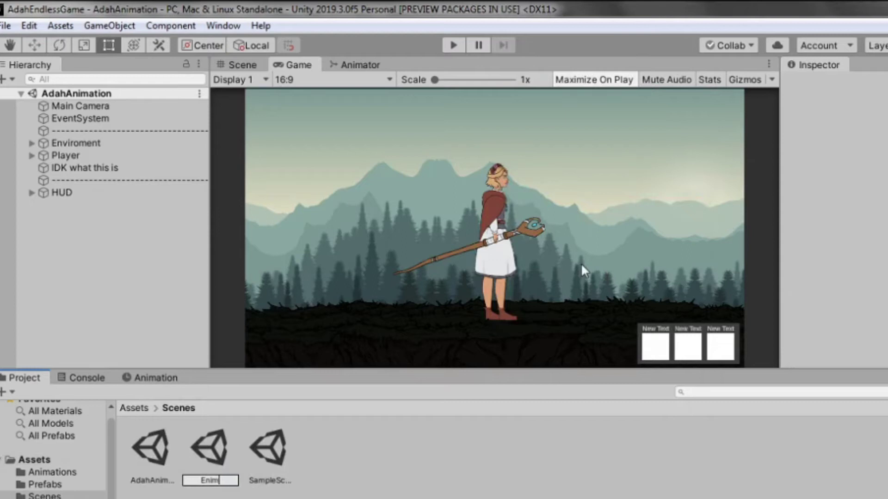
pyautogui.write('es')
pyautogui.press('Return')
pyautogui.press('Return')
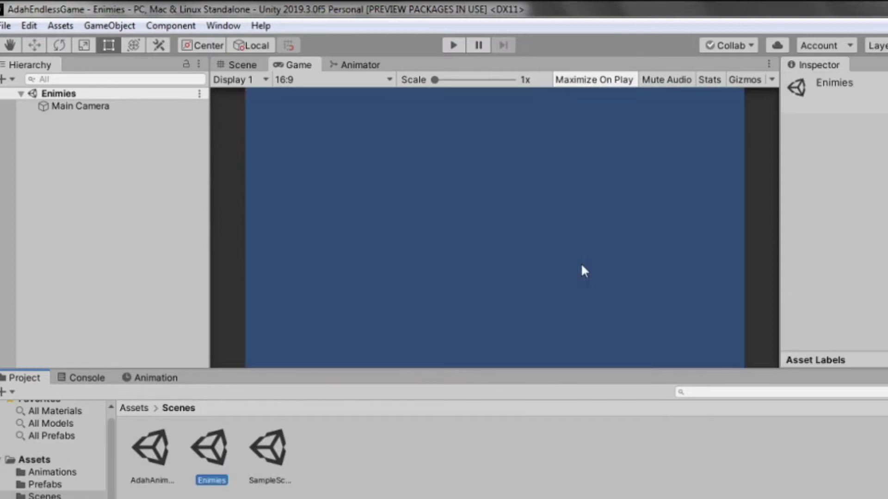
# Step: Drag the Volcanic sprite from Assets > Sprites > Enemies into the Enimies scene
pyautogui.click(134, 408)
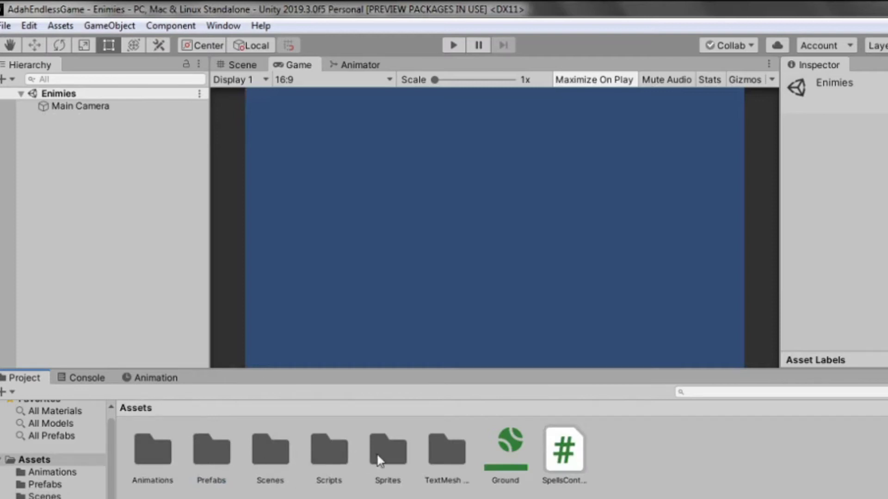
pyautogui.doubleClick(386, 453)
pyautogui.doubleClick(162, 469)
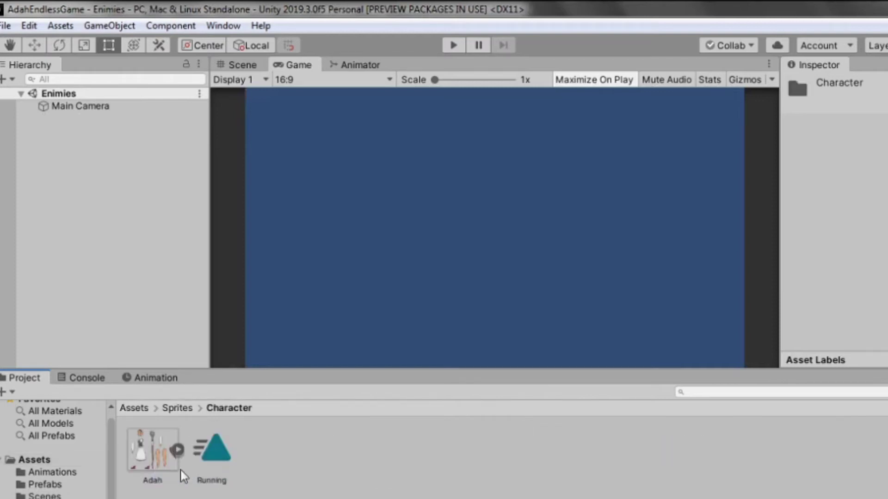
pyautogui.click(185, 408)
pyautogui.doubleClick(212, 449)
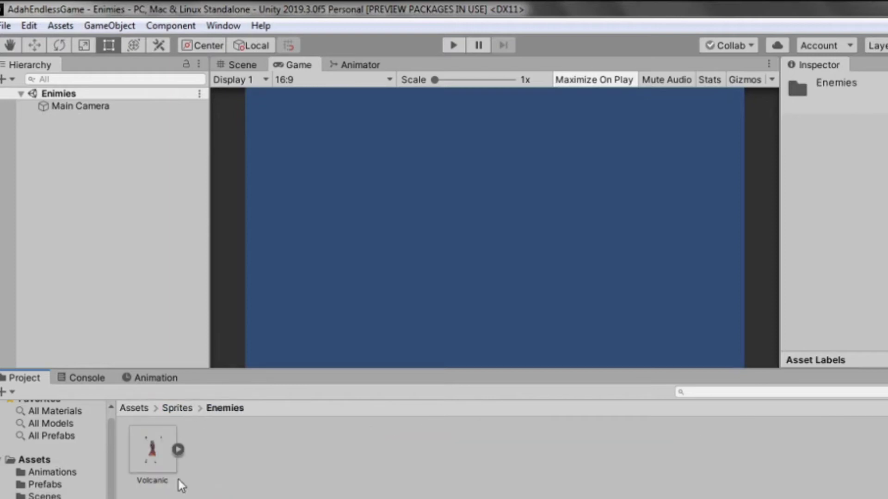
pyautogui.moveTo(157, 340); pyautogui.dragTo(176, 271)
pyautogui.moveTo(181, 239); pyautogui.dragTo(182, 238)
# Step: Centre the sprite in the Scene view and enlarge the Main Camera size to frame it
pyautogui.click(239, 65)
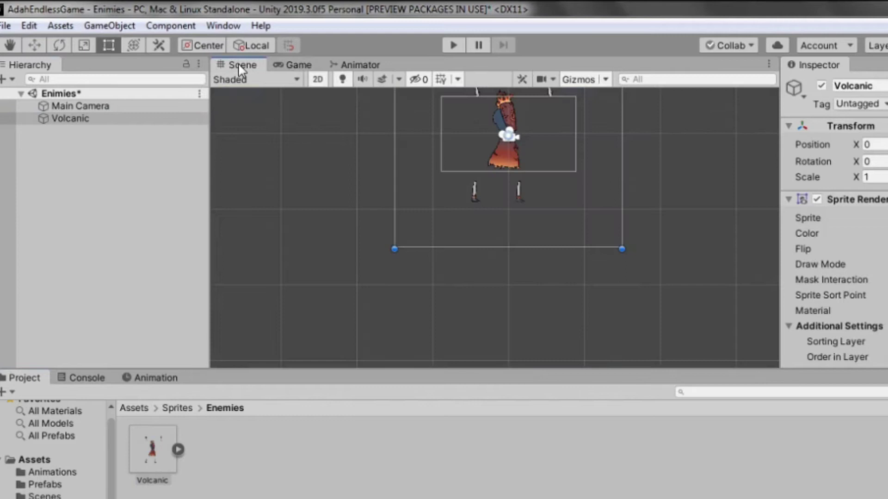
pyautogui.moveTo(542, 170); pyautogui.dragTo(495, 225, button='middle')
pyautogui.click(141, 107)
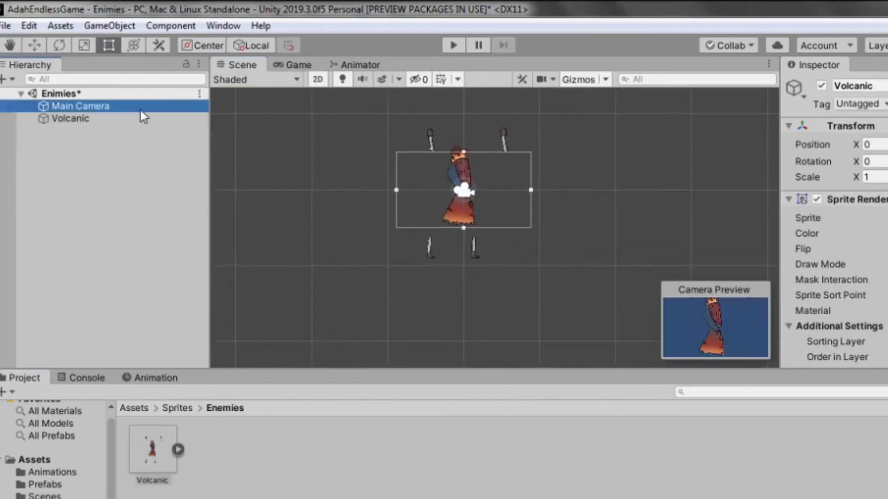
pyautogui.moveTo(881, 293); pyautogui.dragTo(12, 287)
# Step: On the Volcanic object, search Add Component for 'sprite'
pyautogui.click(78, 121)
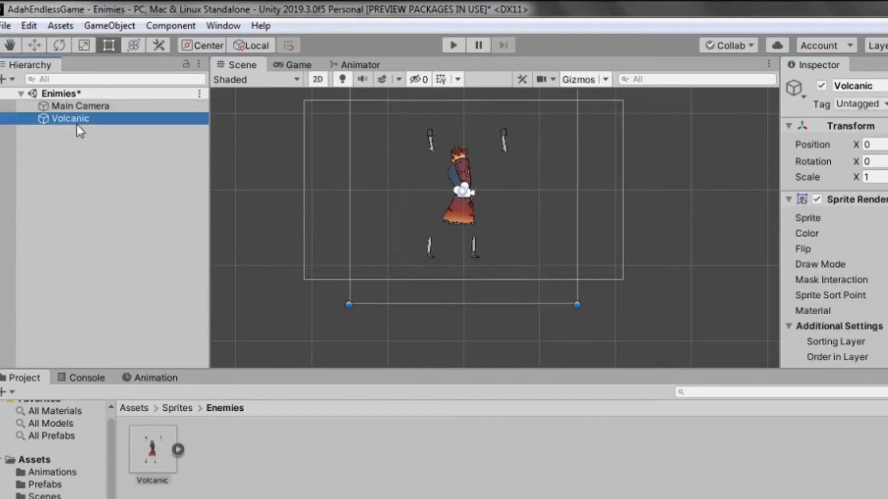
pyautogui.scroll(-3, 832, 231)
pyautogui.click(868, 350)
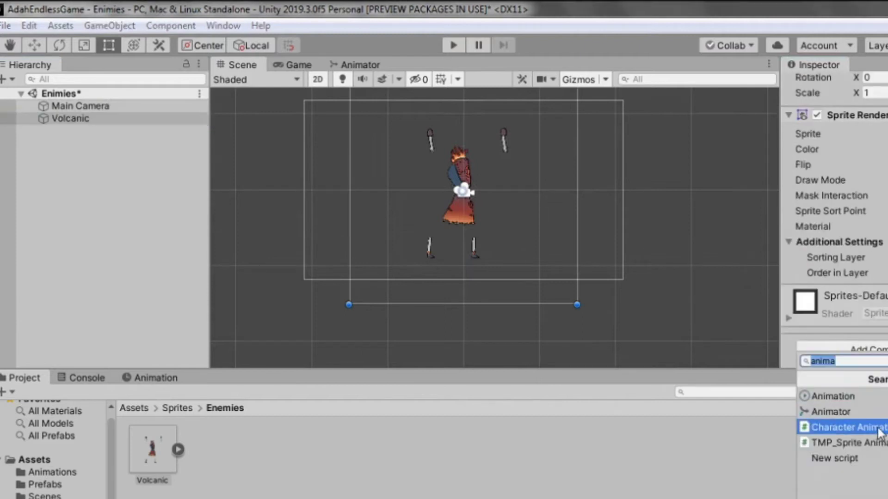
pyautogui.write('sprite')
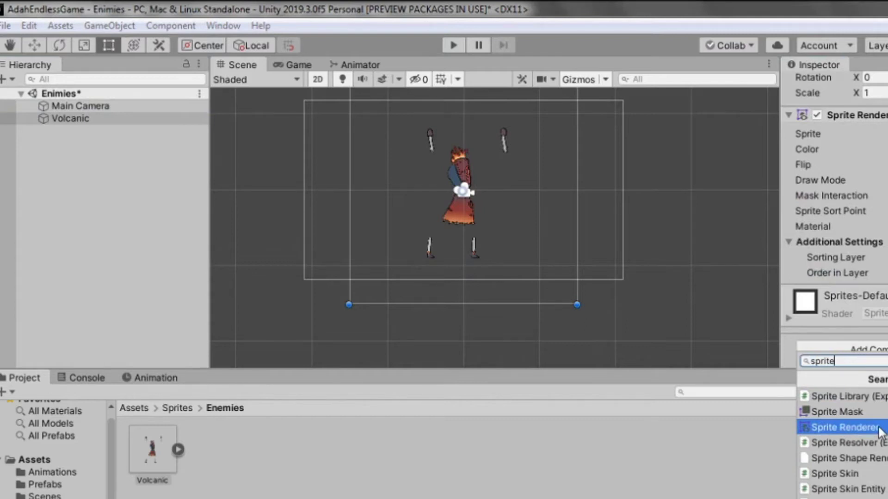
# Step: Add the Sprite Skin component to Volcanic and generate its bones
pyautogui.click(871, 470)
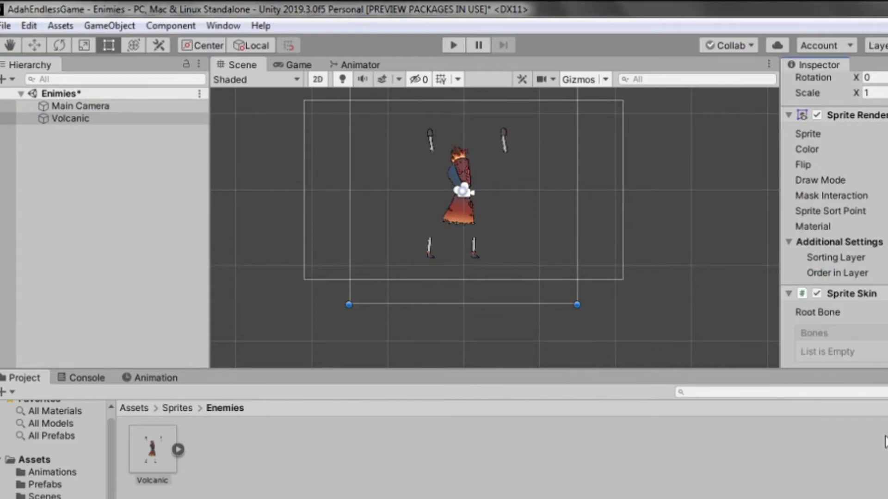
pyautogui.scroll(-5, 832, 208)
pyautogui.click(851, 253)
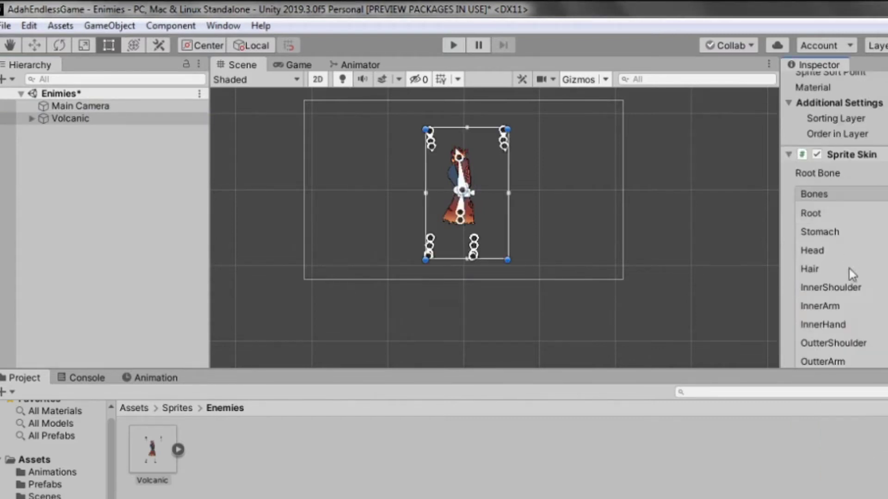
pyautogui.scroll(3, 501, 176)
pyautogui.click(293, 65)
pyautogui.click(239, 65)
pyautogui.scroll(2, 474, 287)
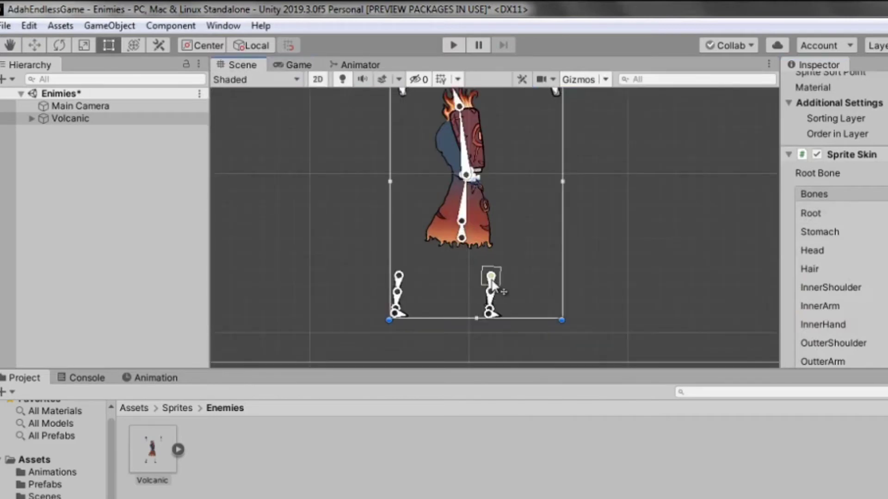
pyautogui.scroll(3, 423, 267)
# Step: Move the outer and inner leg bones up under the body, checking the Game view
pyautogui.moveTo(391, 277); pyautogui.dragTo(486, 237)
pyautogui.moveTo(525, 281); pyautogui.dragTo(477, 227)
pyautogui.click(298, 68)
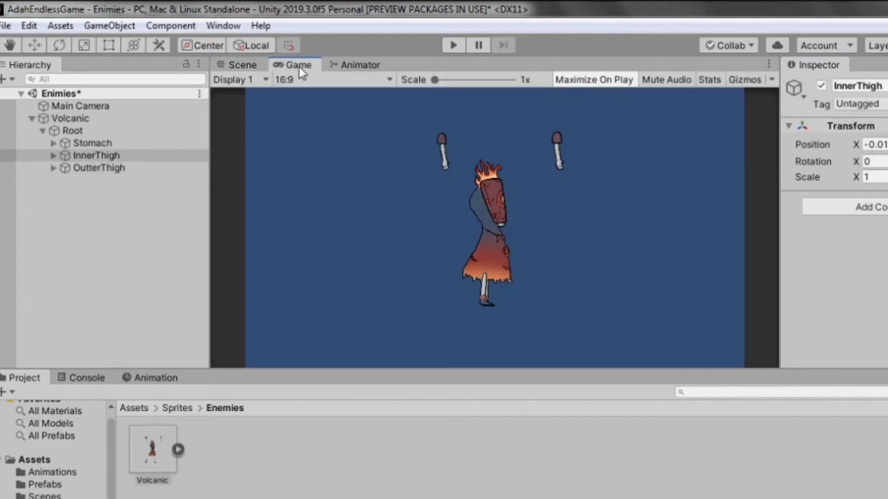
pyautogui.click(248, 66)
pyautogui.scroll(2, 507, 202)
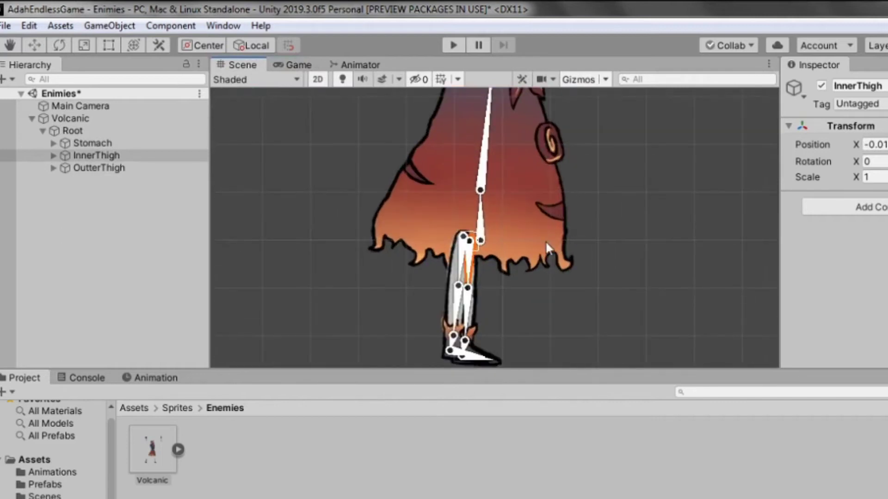
pyautogui.scroll(1, 432, 260)
# Step: Rotate the outer leg bones and shift the OutterThigh bone under the skirt
pyautogui.moveTo(390, 240); pyautogui.dragTo(402, 251)
pyautogui.click(319, 68)
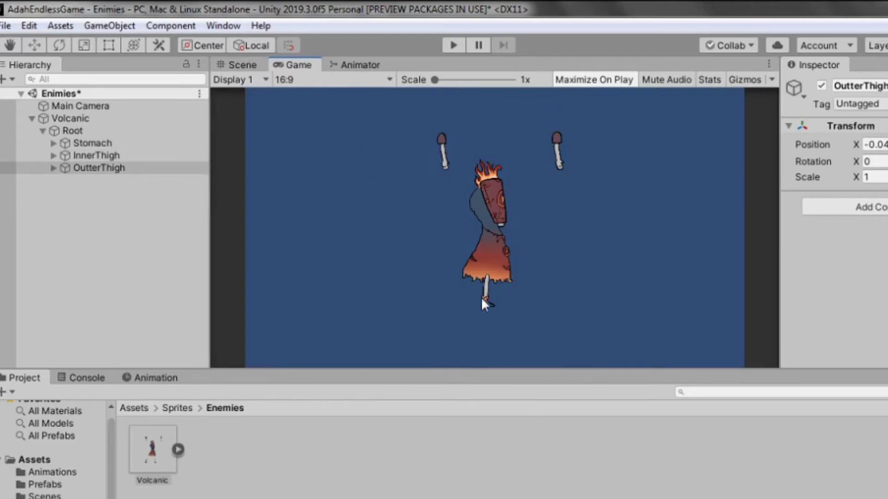
pyautogui.scroll(3, 493, 284)
pyautogui.scroll(-3, 495, 280)
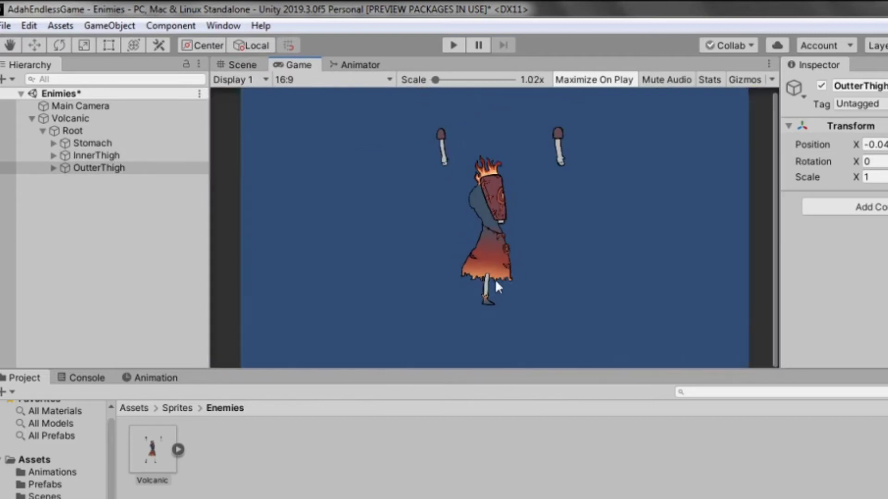
pyautogui.click(241, 64)
pyautogui.scroll(2, 378, 261)
pyautogui.moveTo(377, 262); pyautogui.dragTo(376, 240)
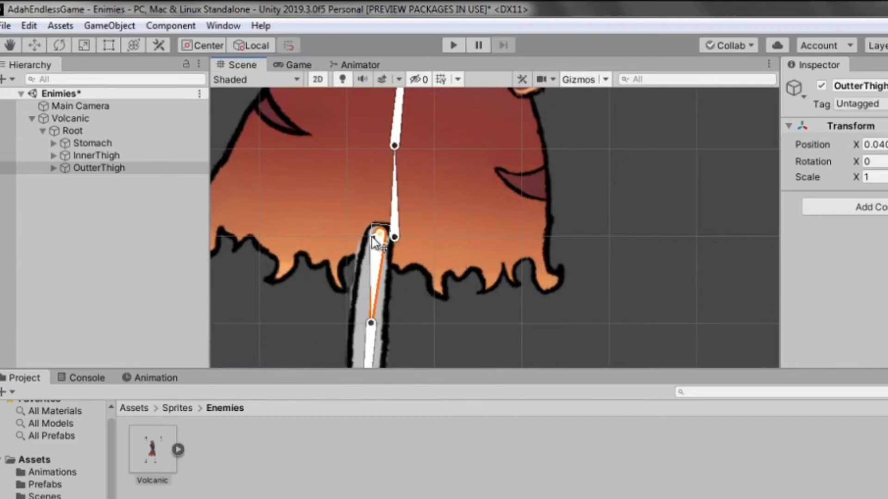
pyautogui.scroll(-6, 404, 262)
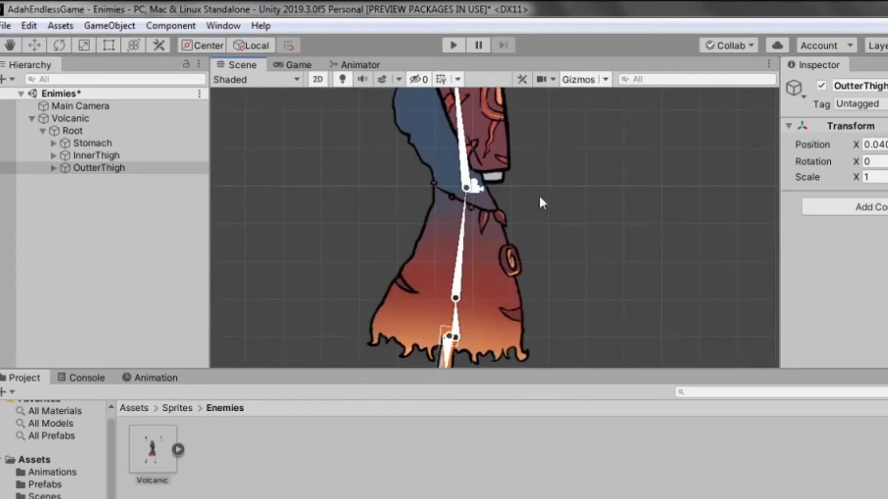
# Step: Position the InnerShoulder and outer arm bones beside the torso and preview the pose
pyautogui.moveTo(564, 154); pyautogui.dragTo(508, 245, button='middle')
pyautogui.click(545, 147)
pyautogui.moveTo(545, 145); pyautogui.dragTo(443, 336)
pyautogui.moveTo(443, 337); pyautogui.dragTo(452, 311, button='middle')
pyautogui.moveTo(487, 189); pyautogui.dragTo(446, 212)
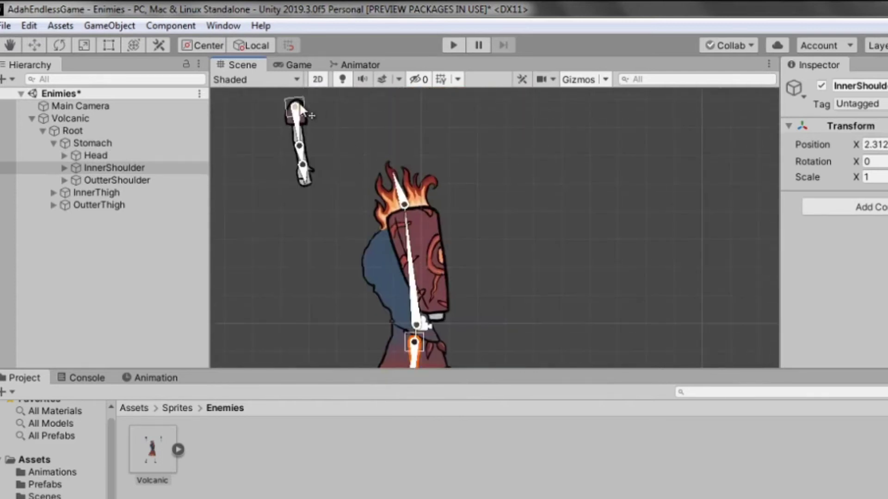
pyautogui.moveTo(296, 110); pyautogui.dragTo(428, 365)
pyautogui.moveTo(428, 365); pyautogui.dragTo(455, 224, button='middle')
pyautogui.scroll(3, 455, 225)
pyautogui.moveTo(439, 201)
pyautogui.mouseDown()
pyautogui.moveTo(442, 208)
pyautogui.moveTo(431, 203)
pyautogui.mouseUp()
pyautogui.moveTo(464, 304); pyautogui.dragTo(481, 215, button='middle')
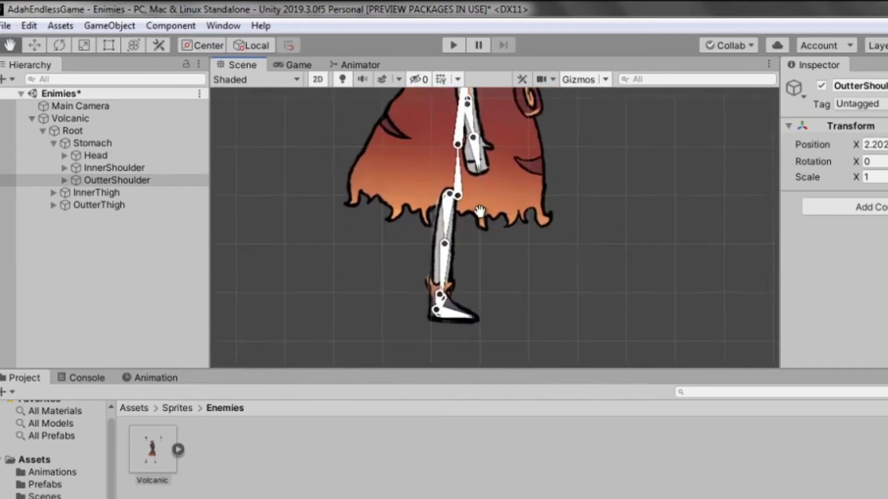
pyautogui.click(296, 66)
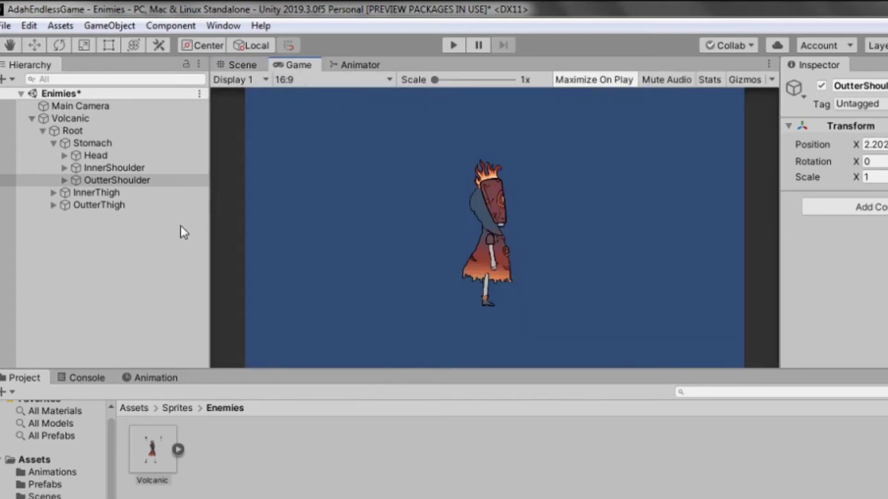
# Step: Reselect the Volcanic object and start a new clip from the Animation window
pyautogui.click(74, 119)
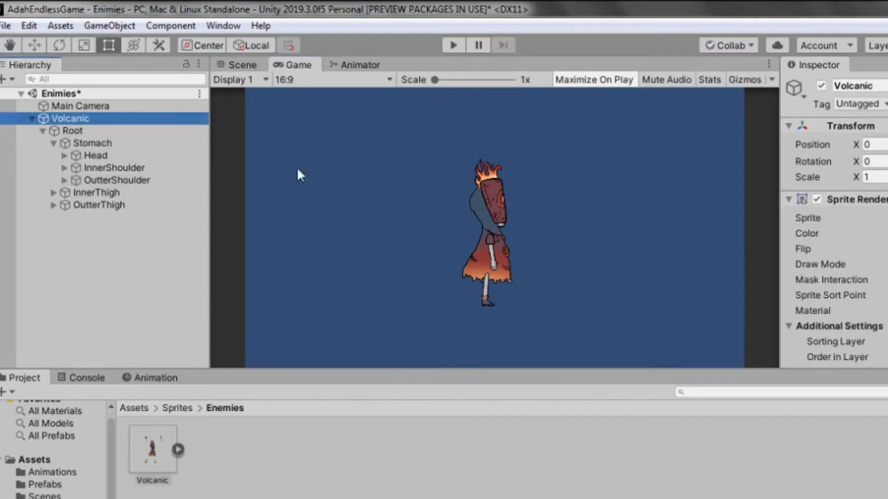
pyautogui.scroll(-10, 832, 231)
pyautogui.scroll(-5, 832, 231)
pyautogui.click(135, 286)
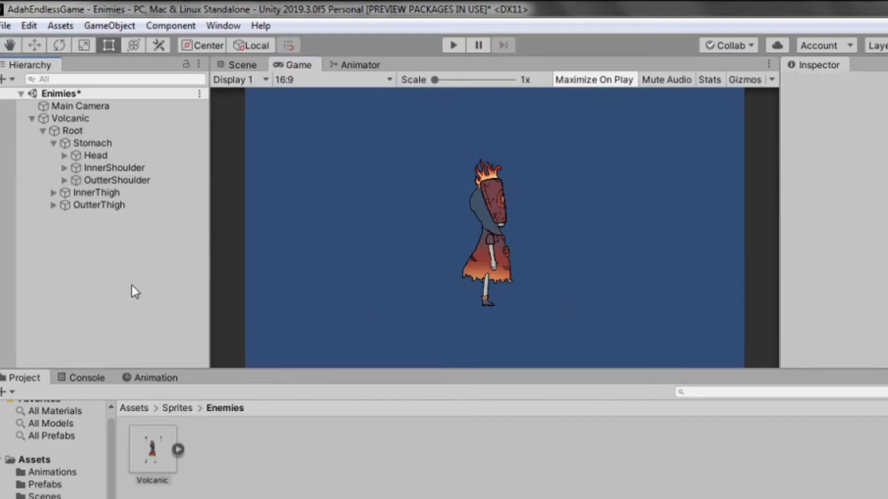
pyautogui.rightClick(135, 287)
pyautogui.click(82, 118)
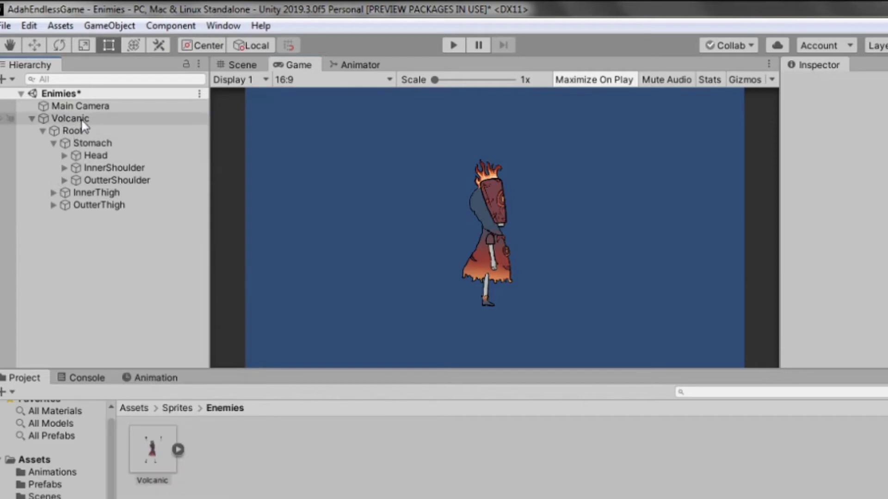
pyautogui.click(60, 119)
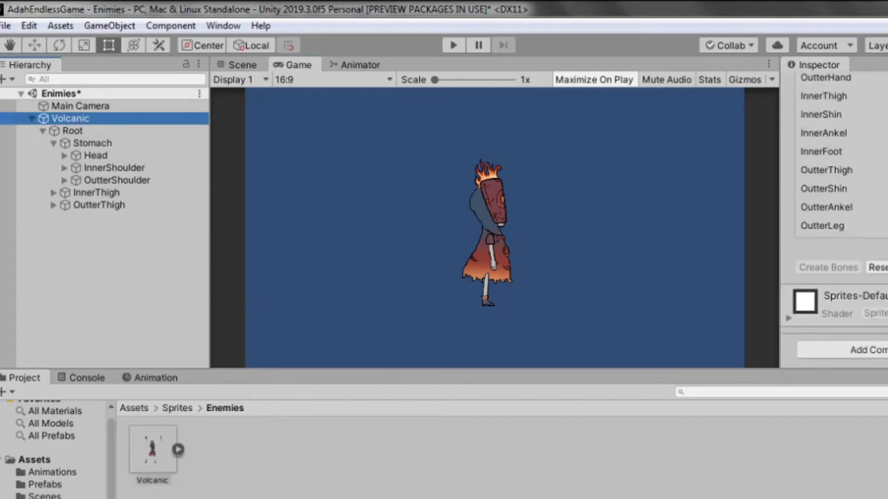
pyautogui.click(156, 378)
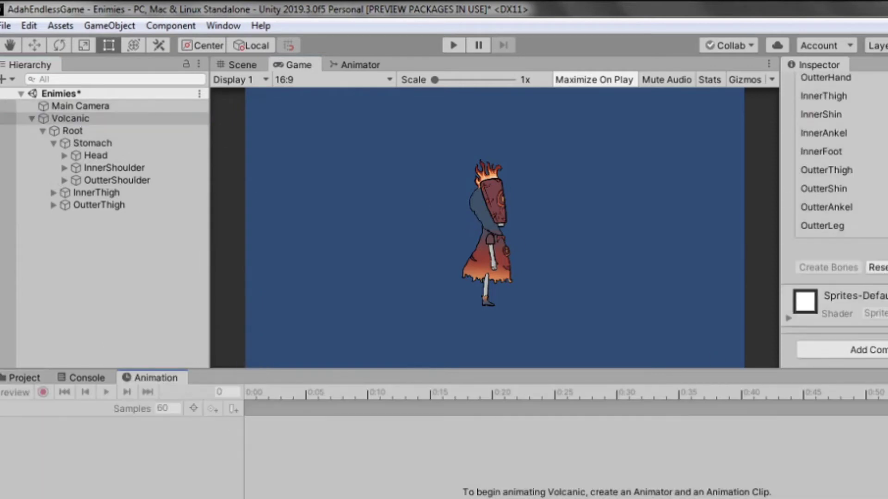
pyautogui.click(514, 447)
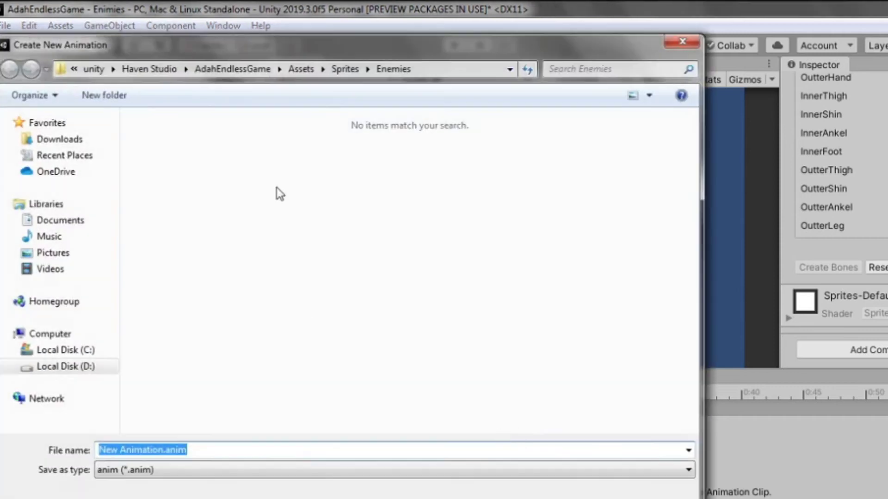
# Step: Navigate the save dialog to the Assets/Animations folder
pyautogui.click(301, 69)
pyautogui.click(236, 264)
pyautogui.rightClick(235, 263)
pyautogui.click(207, 146)
pyautogui.doubleClick(207, 145)
# Step: Create a new folder named Enemy inside Animations
pyautogui.rightClick(226, 269)
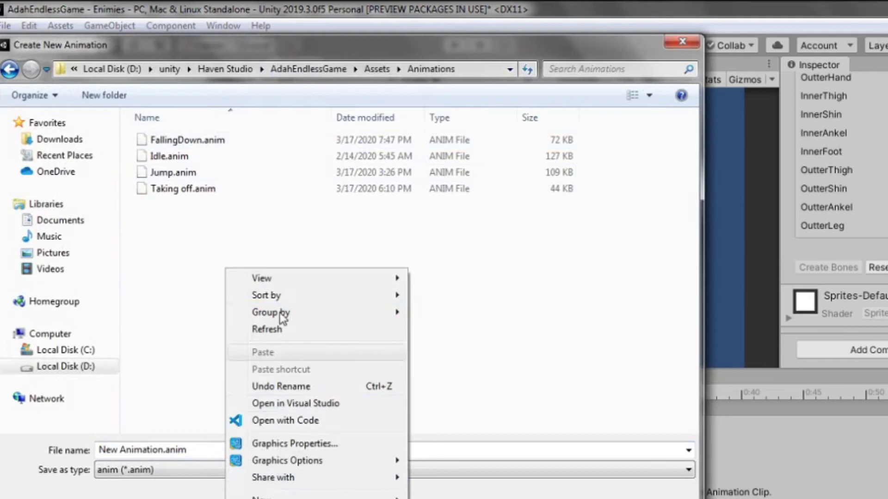
pyautogui.moveTo(266, 497)
pyautogui.click(446, 241)
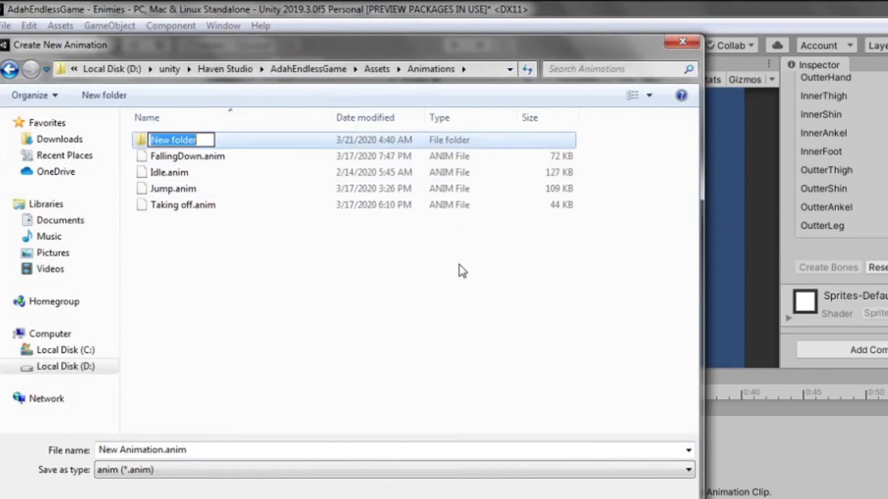
pyautogui.write('W')
pyautogui.press('BackSpace')
pyautogui.write('Wn')
pyautogui.press('BackSpace')
pyautogui.write('Enimy')
pyautogui.press('BackSpace')
pyautogui.press('BackSpace')
pyautogui.press('BackSpace')
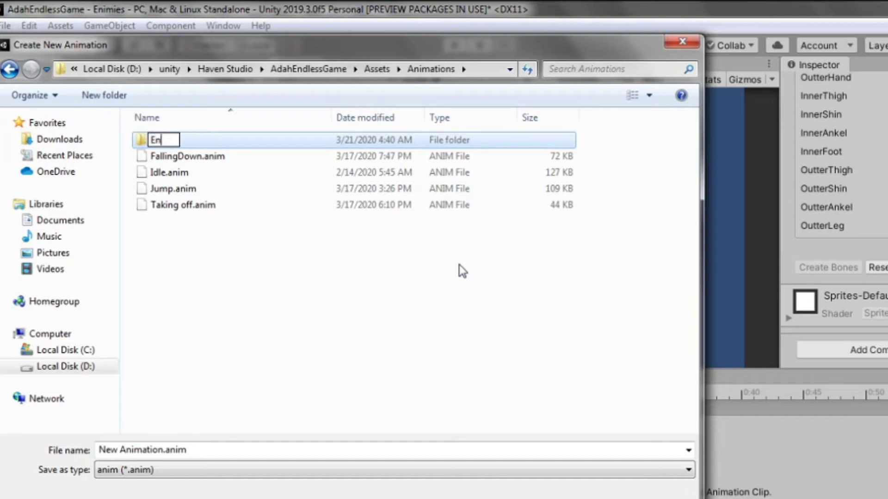
pyautogui.write('imy')
pyautogui.press('BackSpace')
pyautogui.press('BackSpace')
pyautogui.write('my')
pyautogui.press('BackSpace')
pyautogui.press('BackSpace')
pyautogui.press('BackSpace')
pyautogui.write('emy')
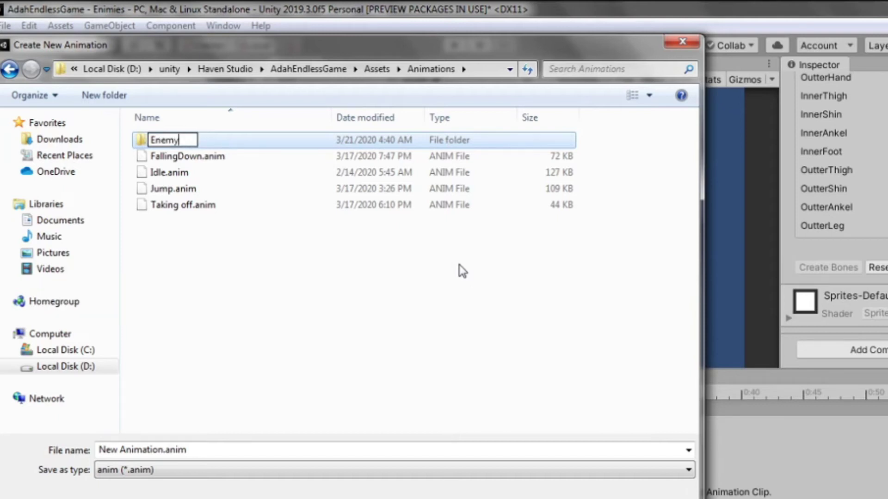
pyautogui.press('Return')
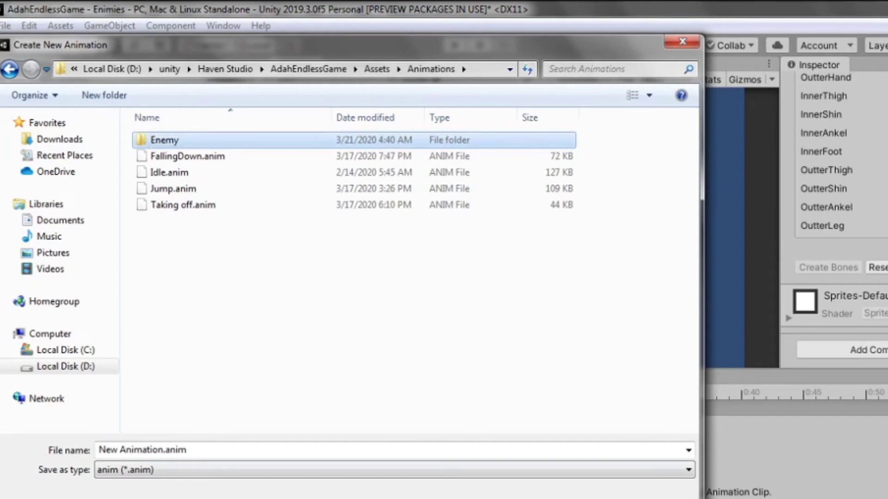
# Step: Open the Enemy folder and save the clip as OneForAll
pyautogui.press('Return')
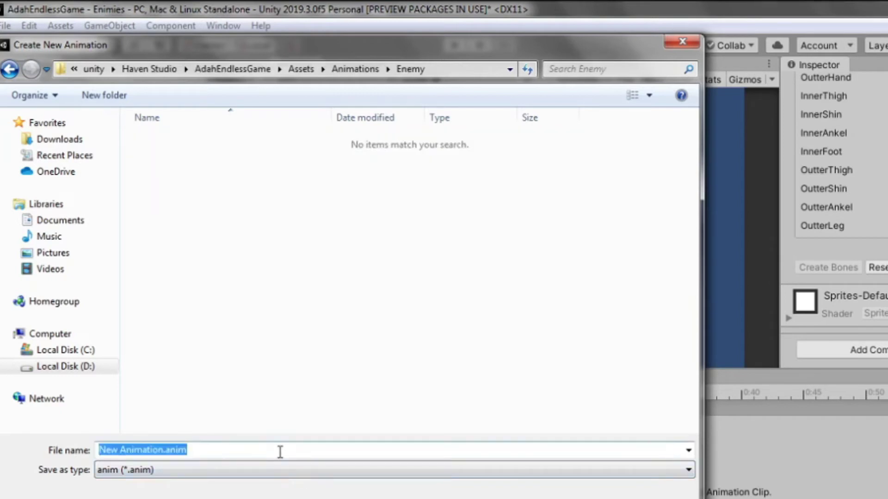
pyautogui.write('OneForAll')
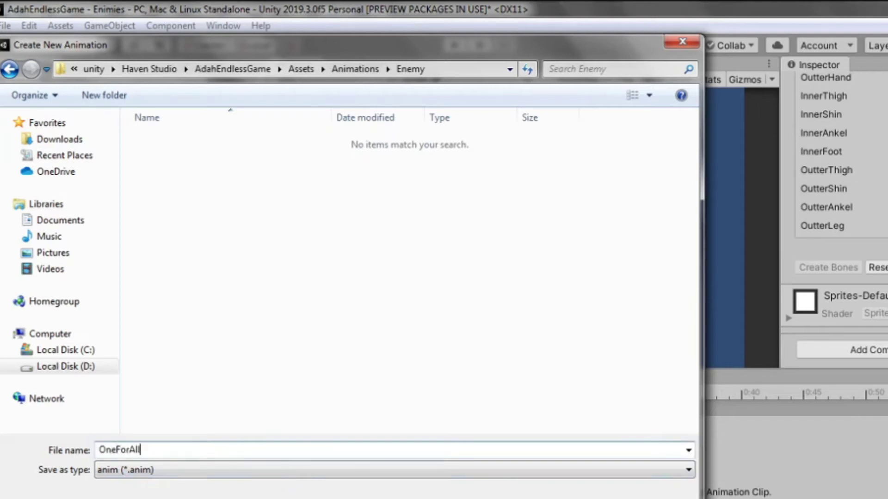
pyautogui.press('Return')
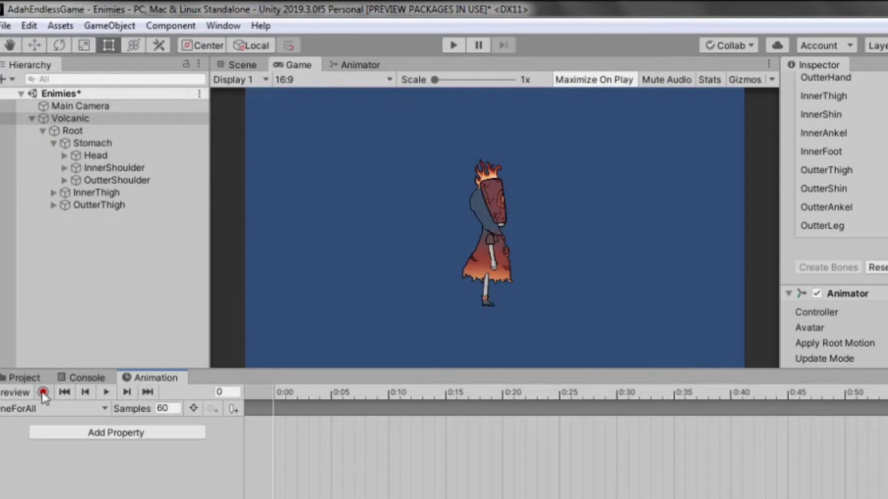
# Step: With recording on, key an OutterShin rotation so the foot points left, then go to frame 10
pyautogui.click(43, 392)
pyautogui.click(238, 66)
pyautogui.moveTo(296, 95); pyautogui.dragTo(244, 164, button='middle')
pyautogui.click(389, 351)
pyautogui.moveTo(390, 351); pyautogui.dragTo(373, 341)
pyautogui.click(388, 393)
pyautogui.click(391, 348)
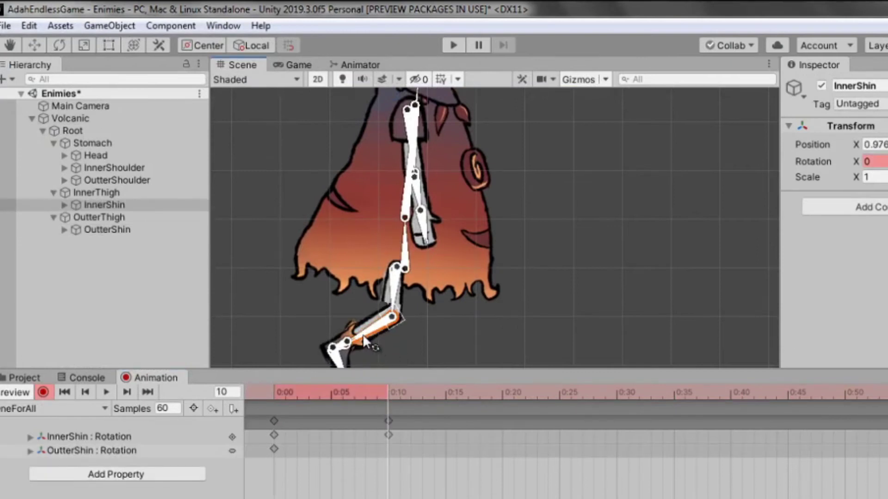
# Step: Rotate the OutterHand, OutterShoulder and InnerShoulder bones into a new arm pose
pyautogui.click(421, 222)
pyautogui.moveTo(421, 222); pyautogui.dragTo(464, 192)
pyautogui.click(425, 199)
pyautogui.click(424, 206)
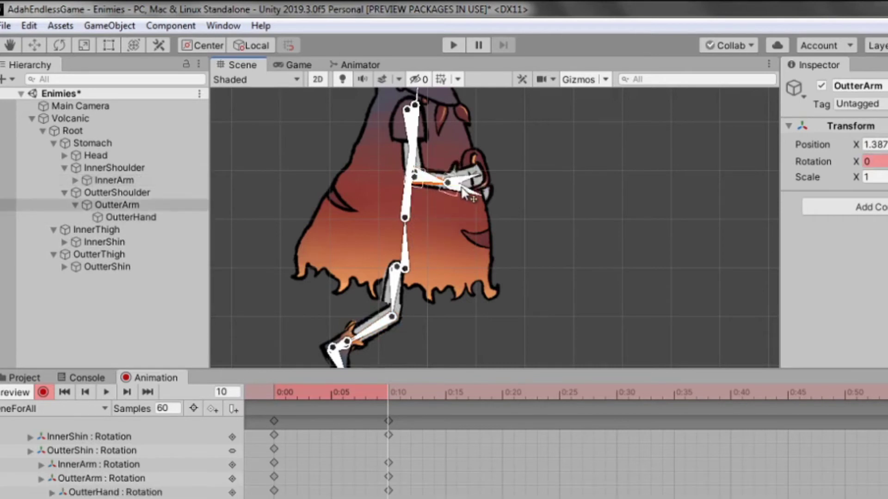
pyautogui.moveTo(409, 159); pyautogui.dragTo(432, 159)
pyautogui.click(423, 176)
pyautogui.moveTo(433, 159); pyautogui.dragTo(417, 204, button='middle')
# Step: At frame 25, key new rotations for the Stomach, Head and Hair bones
pyautogui.click(525, 395)
pyautogui.click(556, 393)
pyautogui.moveTo(393, 229); pyautogui.dragTo(399, 222)
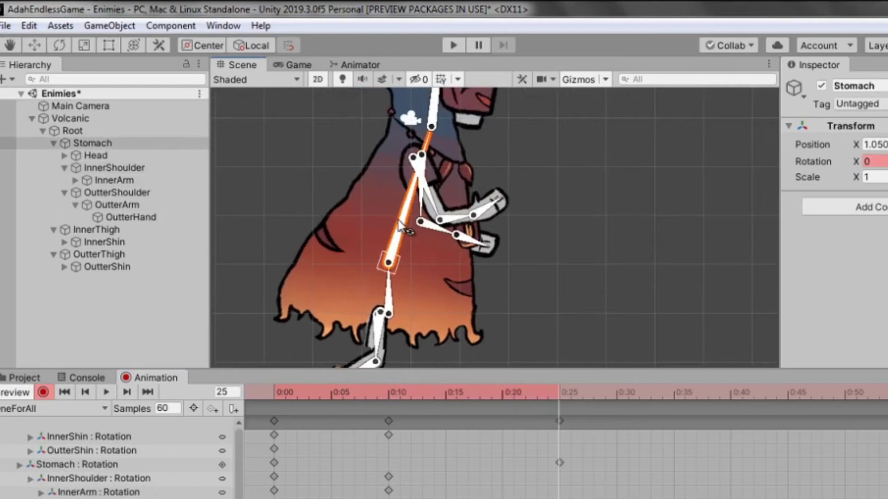
pyautogui.moveTo(400, 226); pyautogui.dragTo(375, 298, button='middle')
pyautogui.moveTo(431, 137)
pyautogui.mouseDown()
pyautogui.moveTo(409, 124)
pyautogui.moveTo(439, 123)
pyautogui.mouseUp()
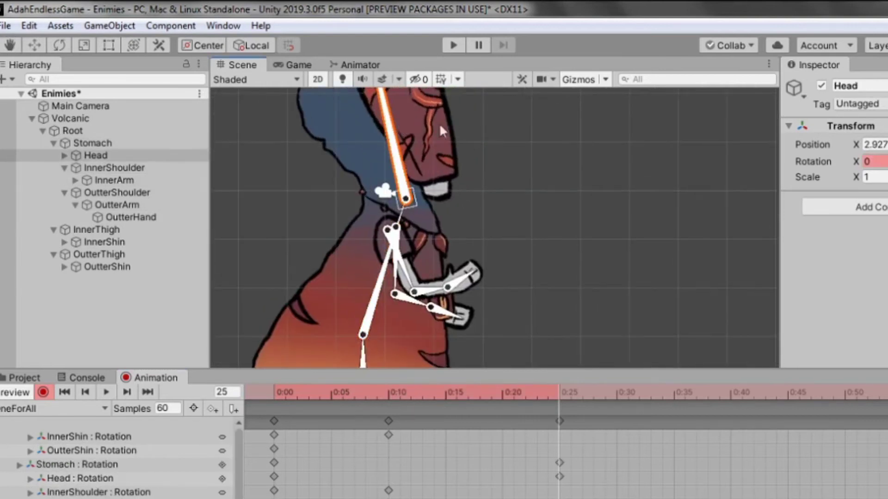
pyautogui.moveTo(439, 123); pyautogui.dragTo(480, 283, button='middle')
pyautogui.moveTo(399, 121); pyautogui.dragTo(374, 95)
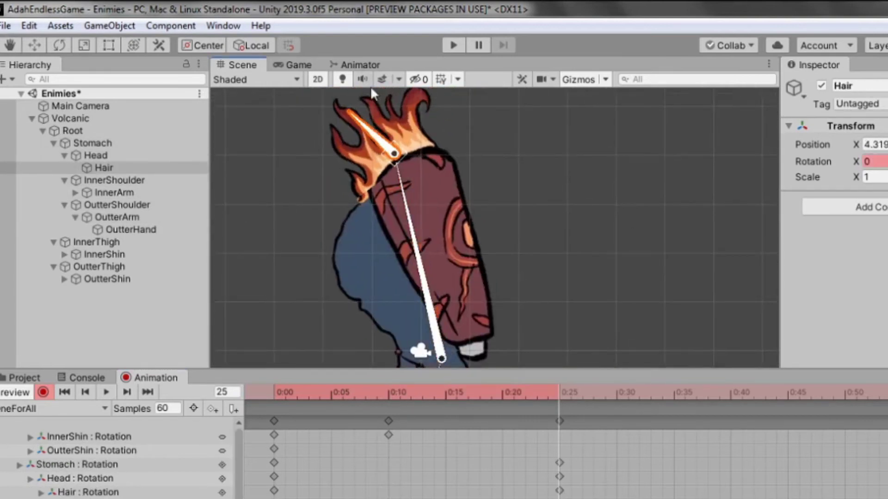
# Step: Preview the OneForAll clip in the Game view to check the poses
pyautogui.click(290, 65)
pyautogui.moveTo(550, 409); pyautogui.dragTo(278, 422)
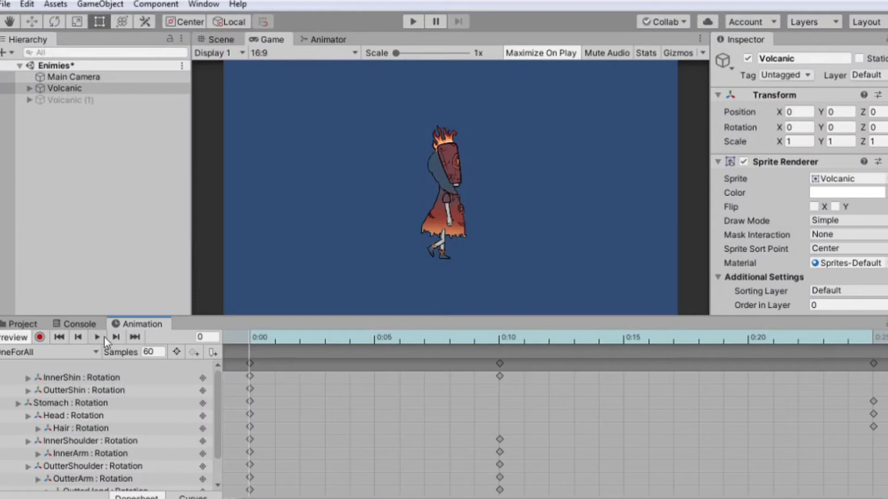
pyautogui.click(98, 337)
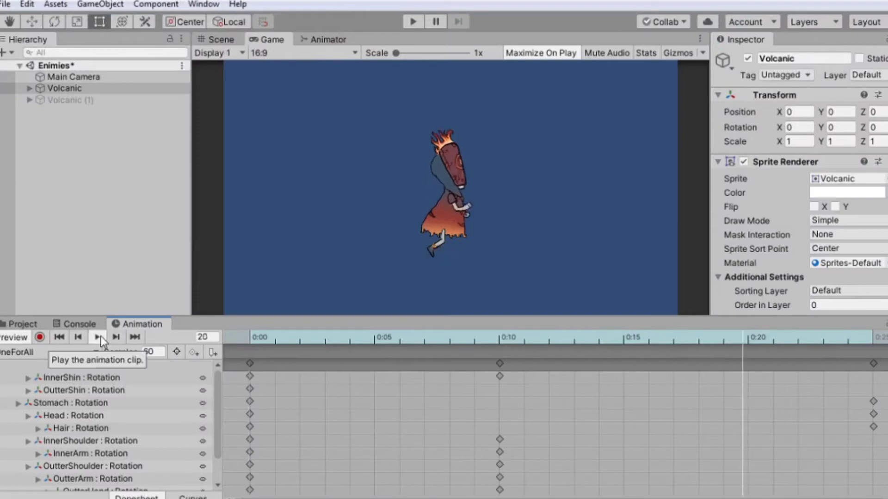
# Step: Delete the Volcanic (1) copy from the scene
pyautogui.click(85, 93)
pyautogui.click(87, 98)
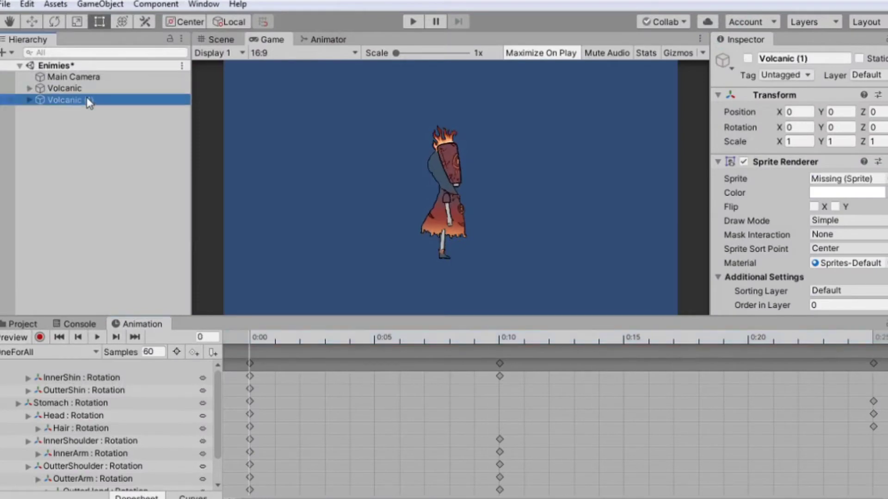
pyautogui.press('Delete')
pyautogui.hotkey('alt', 'Tab')
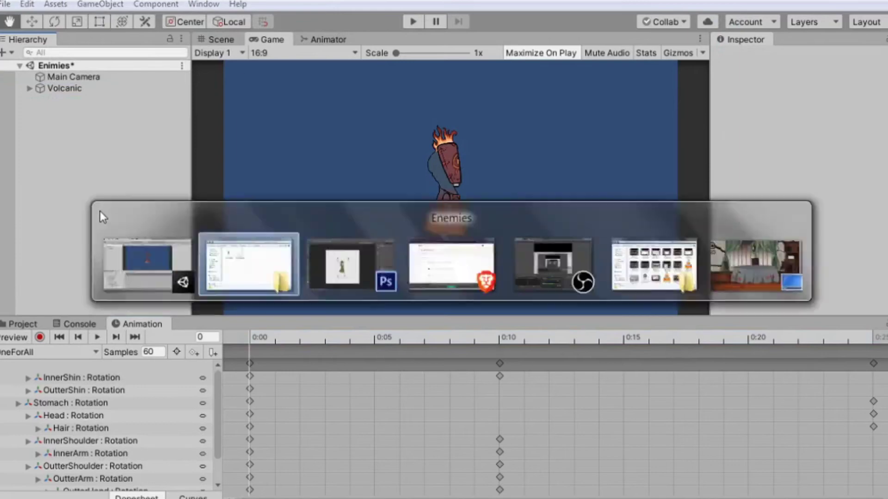
# Step: In Photoshop, copy the green character layer from Land.png into Volcanic.png, showing Layer 0 for reference
pyautogui.hotkey('alt', 'Tab')
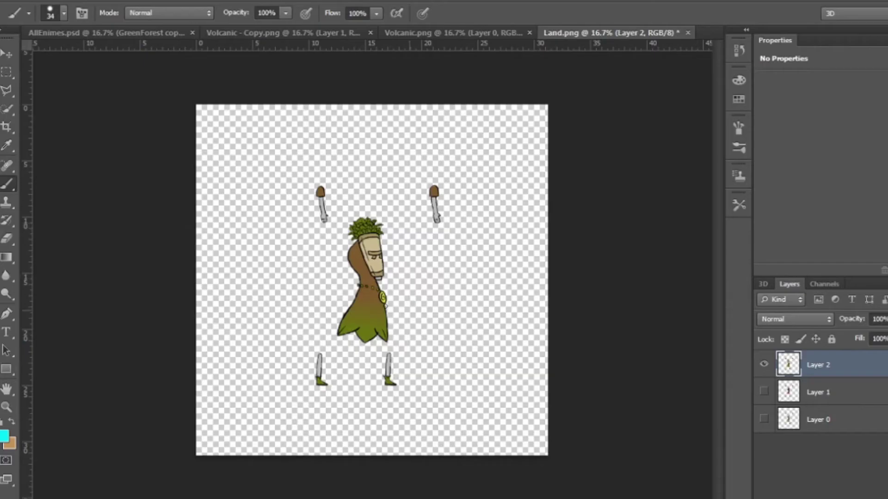
pyautogui.click(489, 33)
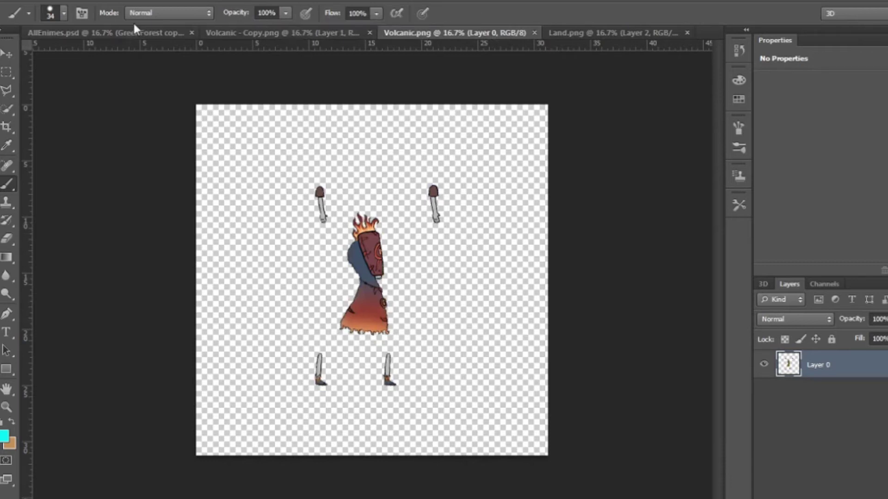
pyautogui.click(90, 33)
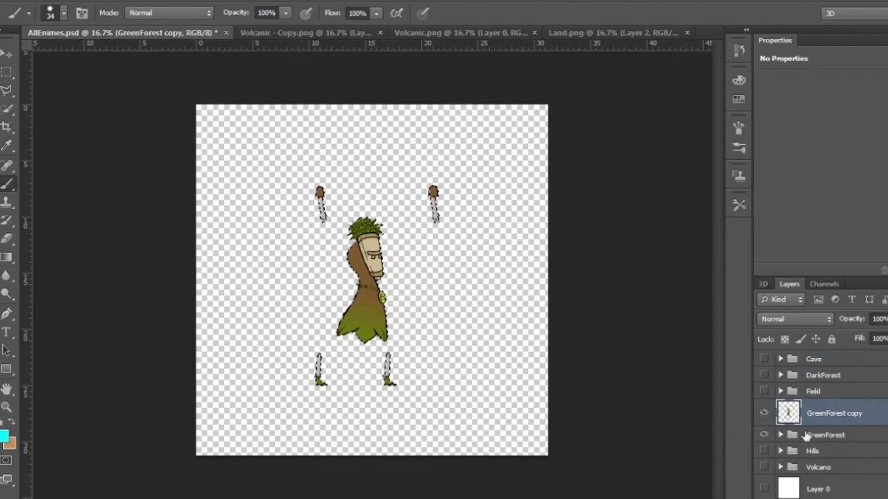
pyautogui.click(433, 33)
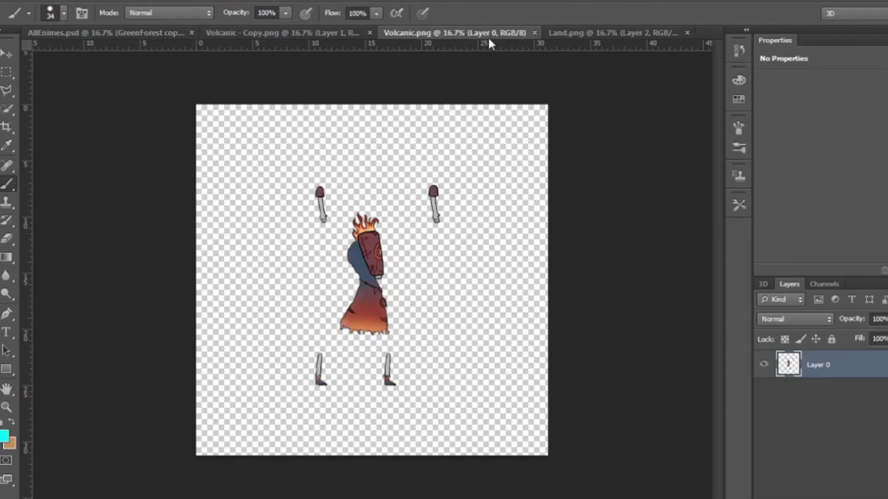
pyautogui.click(585, 33)
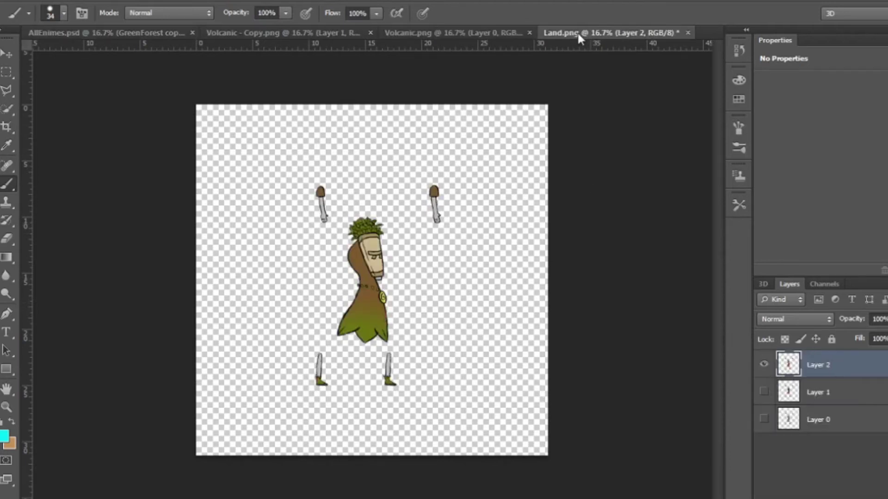
pyautogui.click(454, 32)
pyautogui.moveTo(596, 331); pyautogui.dragTo(604, 336)
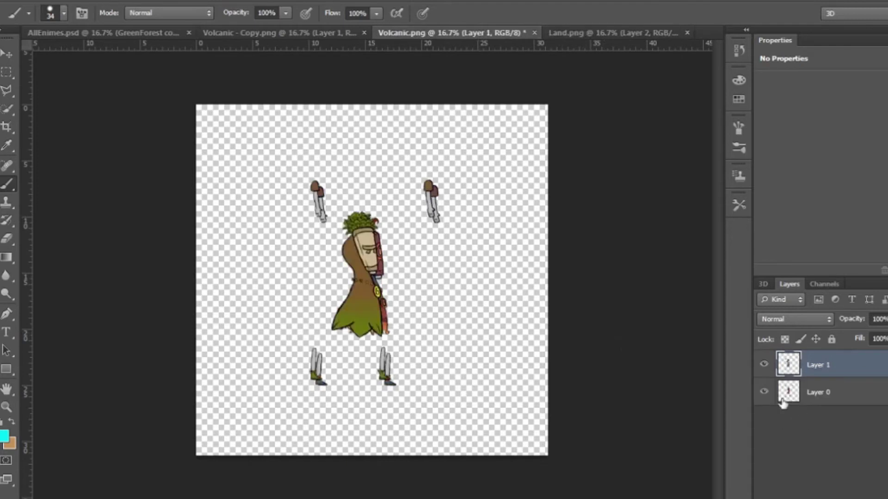
pyautogui.click(764, 393)
# Step: Nudge the green character with Free Transform to align it over the red parts, then hide Layer 0
pyautogui.hotkey('ctrl', 't')
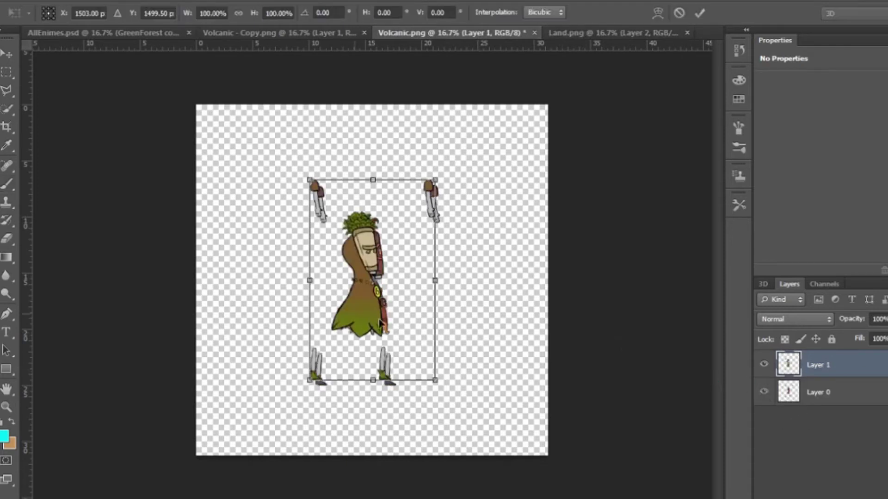
pyautogui.press('Right')
pyautogui.press('Right')
pyautogui.press('Right')
pyautogui.press('Right')
pyautogui.press('Right')
pyautogui.press('Right')
pyautogui.press('Right')
pyautogui.press('Right')
pyautogui.press('Down')
pyautogui.press('Down')
pyautogui.press('Down')
pyautogui.press('Down')
pyautogui.press('Down')
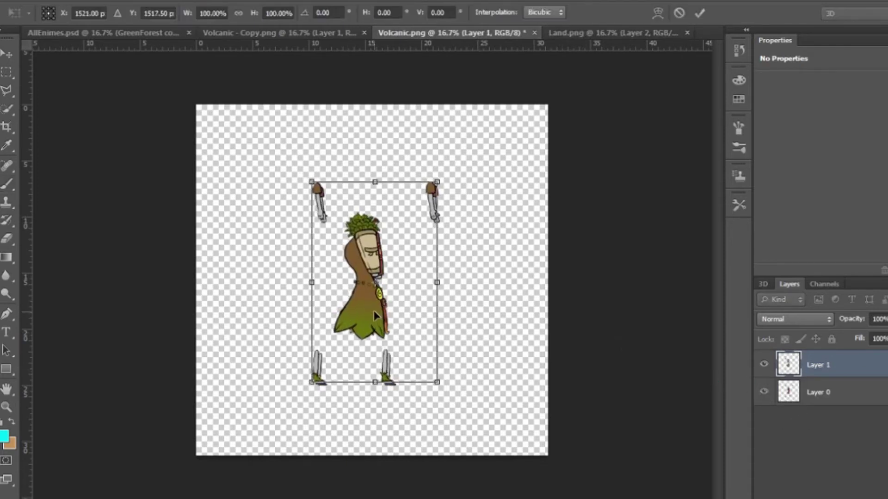
pyautogui.press('Down')
pyautogui.press('Down')
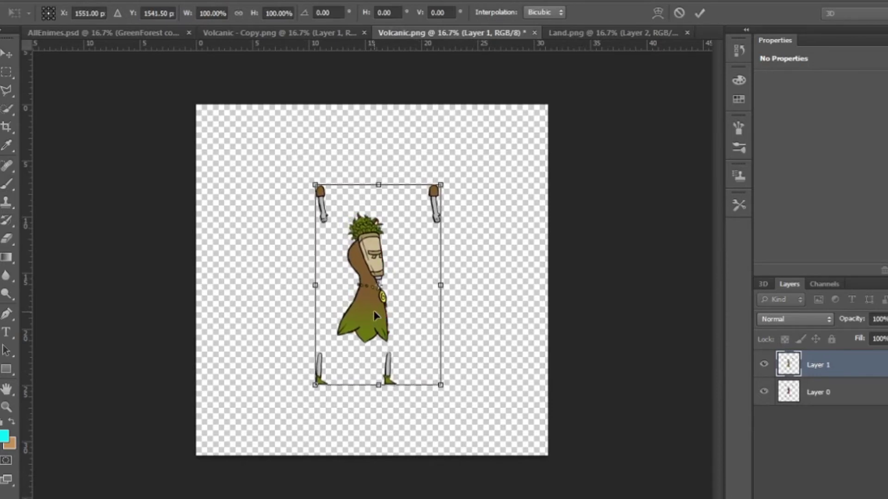
pyautogui.press('Left')
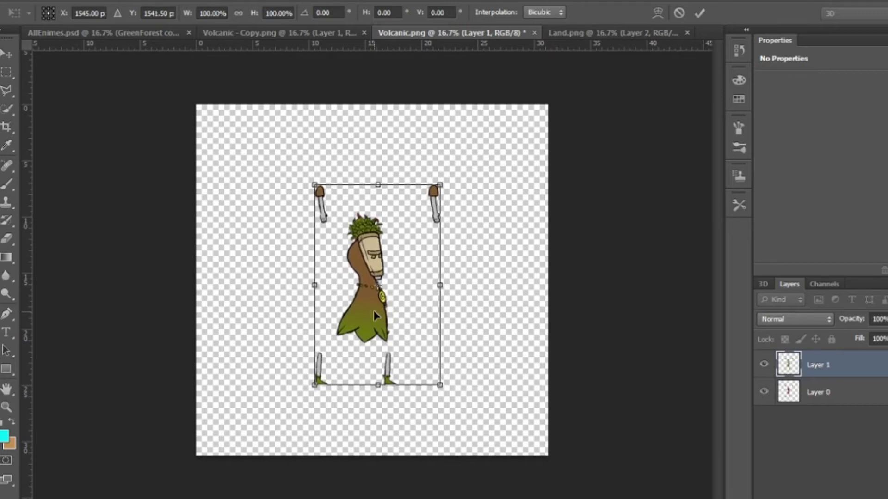
pyautogui.click(700, 13)
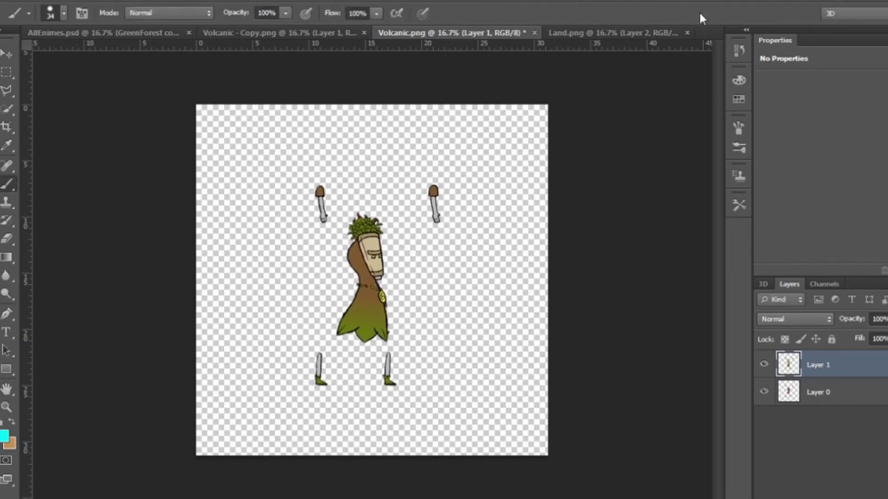
pyautogui.click(763, 393)
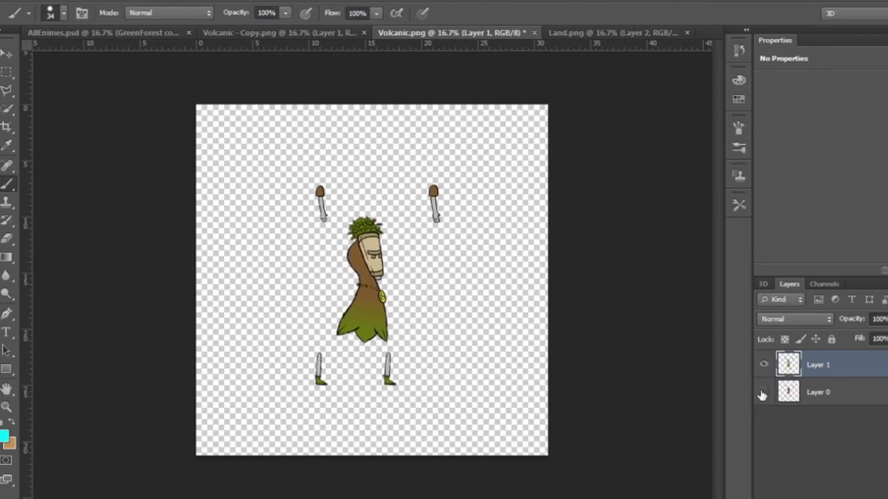
# Step: Save the image as a PNG named Forest
pyautogui.hotkey('ctrl', 'shift', 's')
pyautogui.click(426, 326)
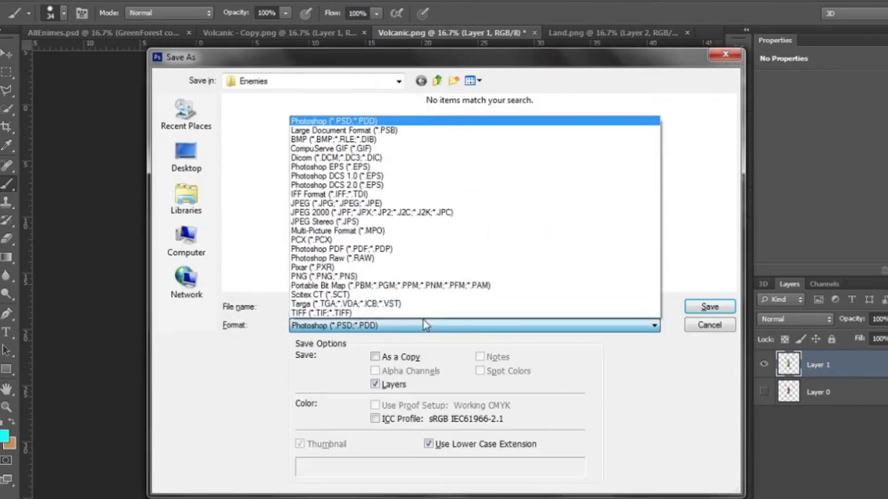
pyautogui.click(355, 277)
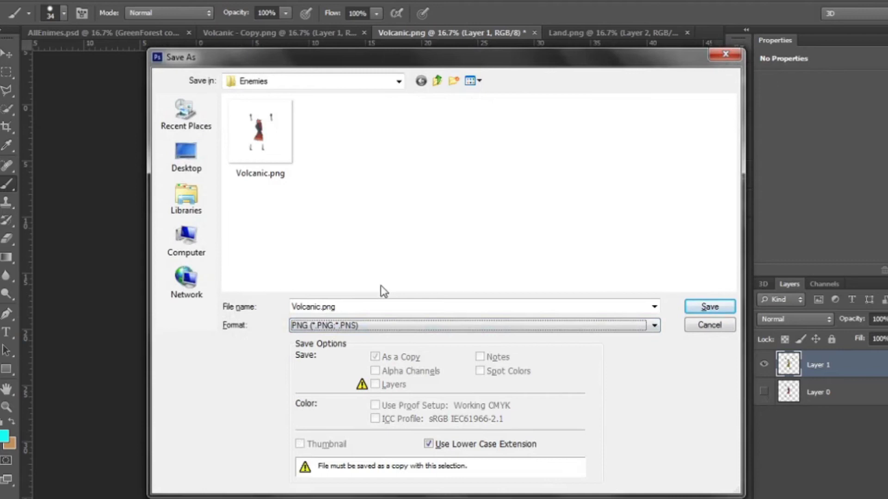
pyautogui.click(359, 305)
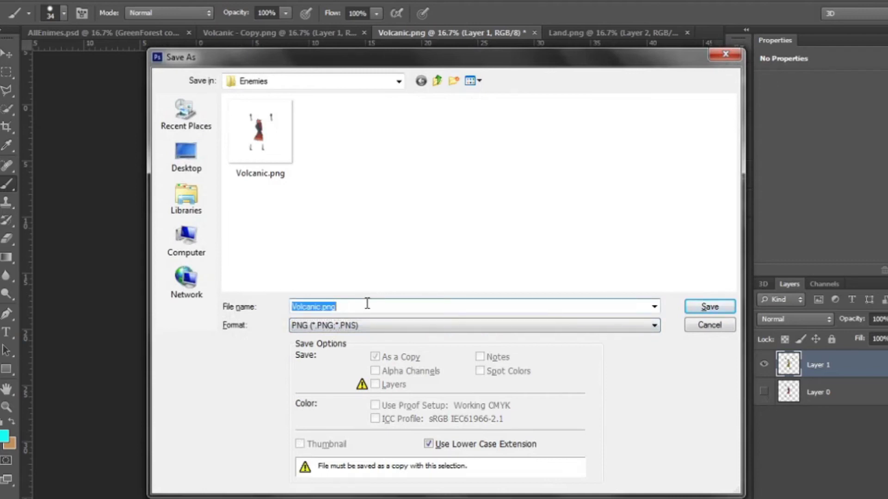
pyautogui.write('Forest')
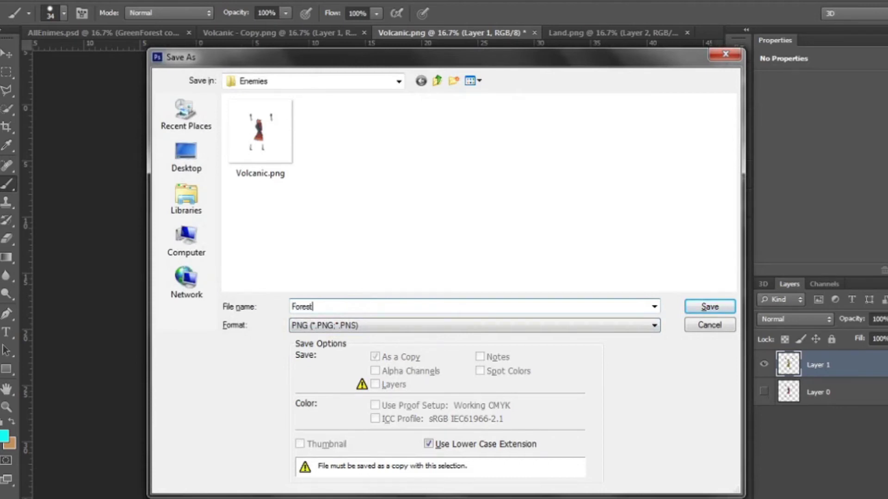
pyautogui.click(693, 307)
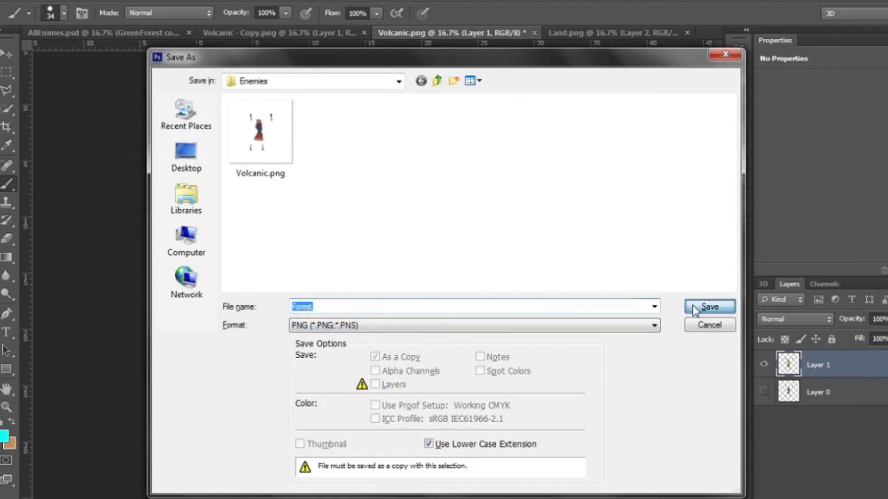
pyautogui.click(469, 214)
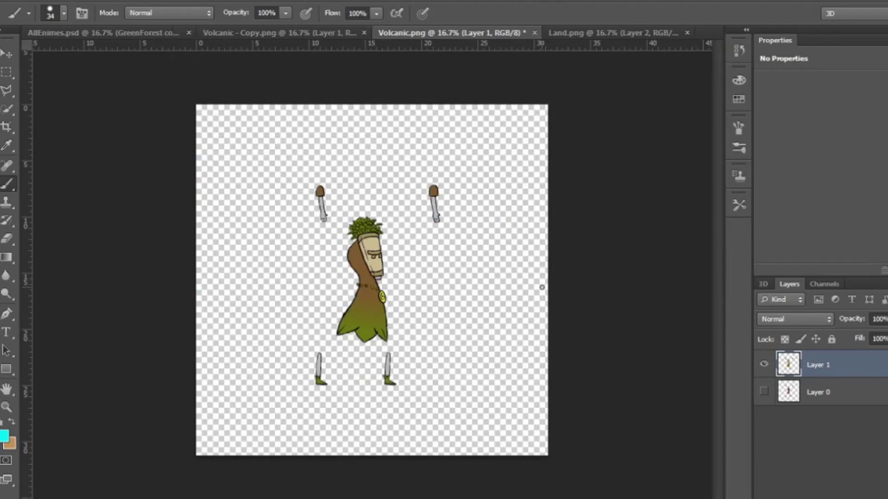
pyautogui.hotkey('alt', 'Tab')
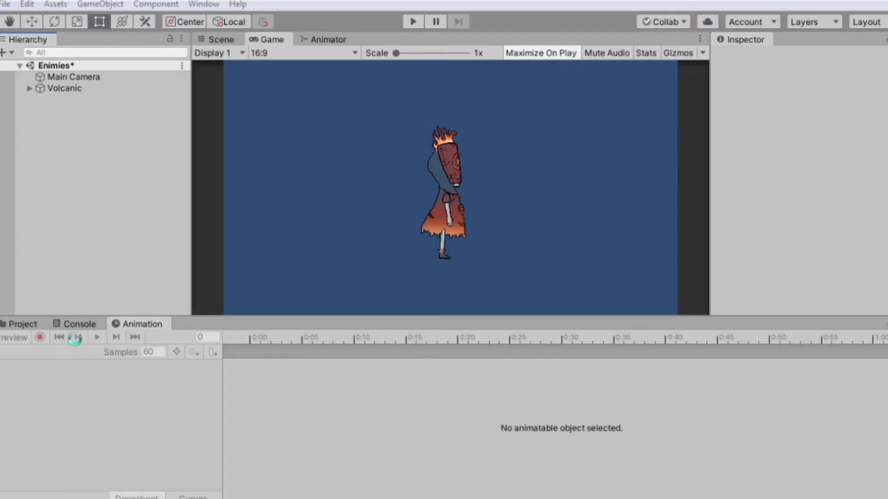
# Step: Open the Forest sprite in the Sprite Editor and switch to the Skinning Editor
pyautogui.click(22, 326)
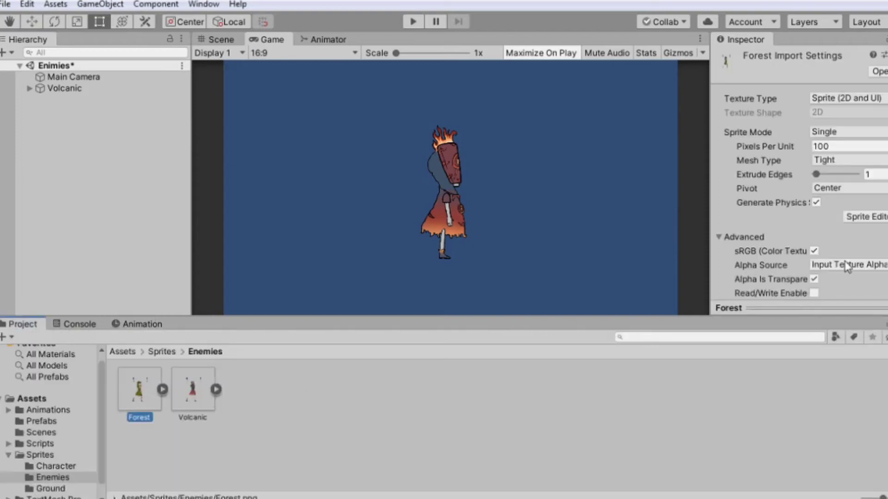
pyautogui.click(864, 216)
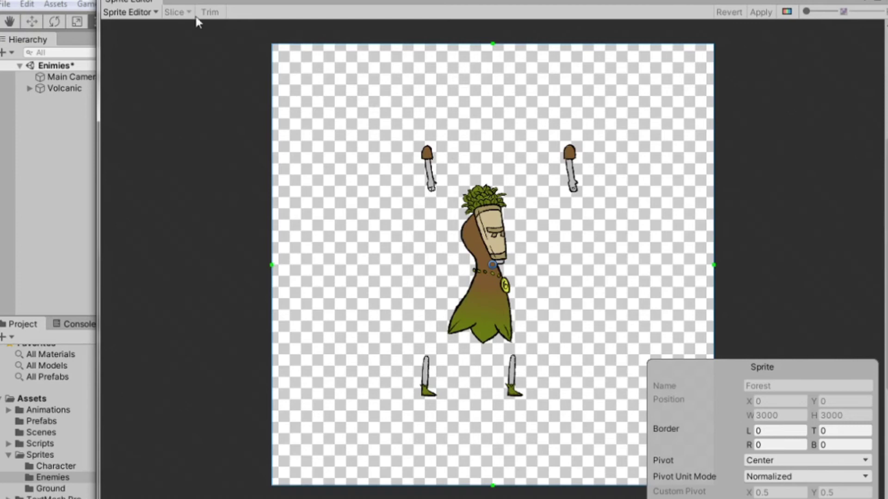
pyautogui.click(134, 12)
pyautogui.click(143, 57)
pyautogui.click(146, 13)
pyautogui.click(147, 71)
pyautogui.click(491, 259)
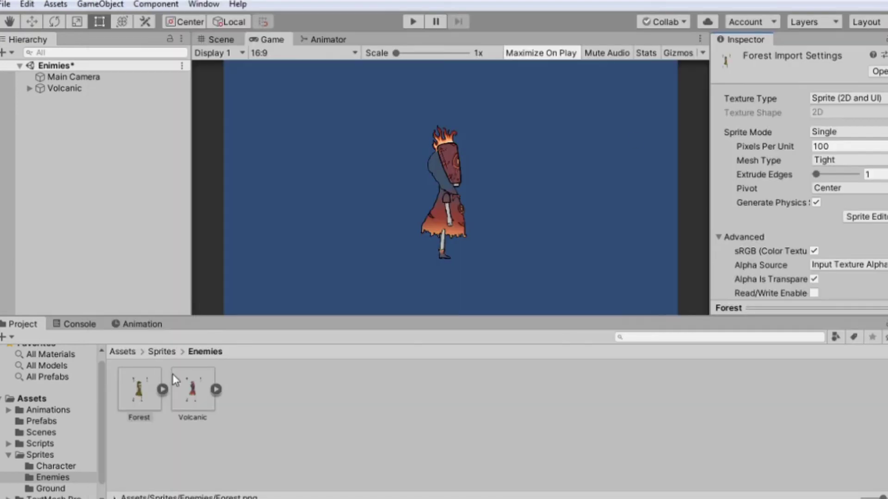
# Step: Open the Volcanic sprite in the Skinning Editor to view its bones and mesh
pyautogui.click(175, 382)
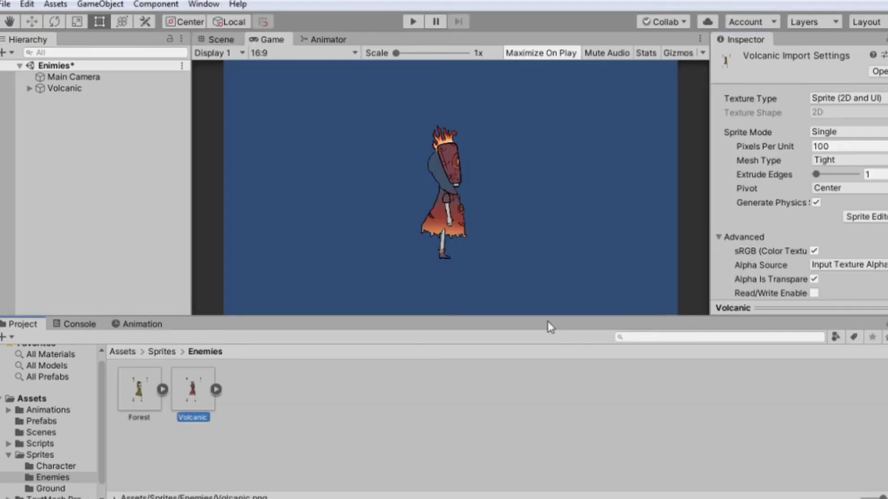
pyautogui.click(845, 217)
pyautogui.click(155, 12)
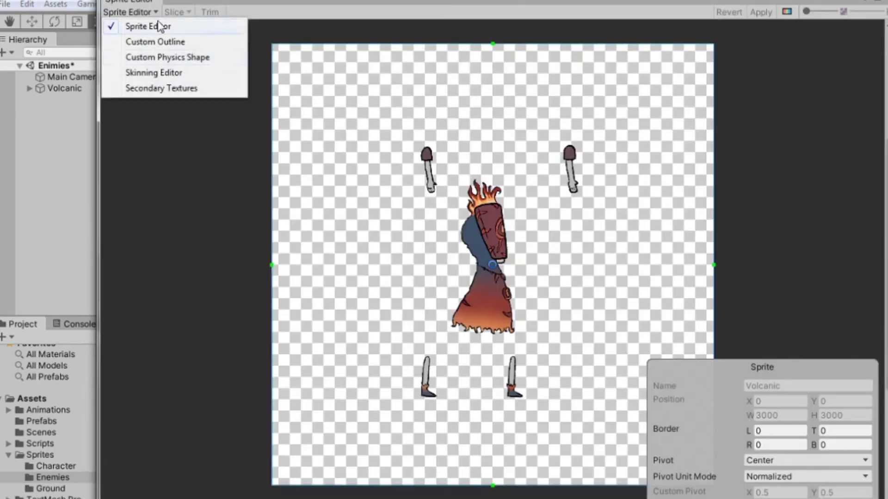
pyautogui.click(154, 74)
pyautogui.hotkey('alt', 'Tab')
pyautogui.hotkey('alt', 'Tab')
pyautogui.hotkey('alt', 'Tab')
pyautogui.hotkey('alt', 'Tab')
pyautogui.hotkey('alt', 'Tab')
# Step: Reveal the Enemies folder in Explorer and open Volcanic.png.meta and Forest.png.meta with Code
pyautogui.rightClick(187, 397)
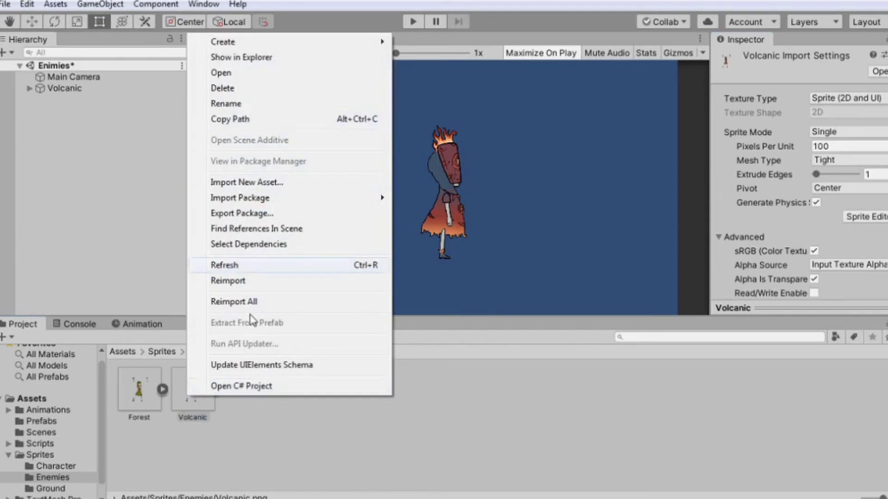
pyautogui.click(261, 57)
pyautogui.click(631, 223)
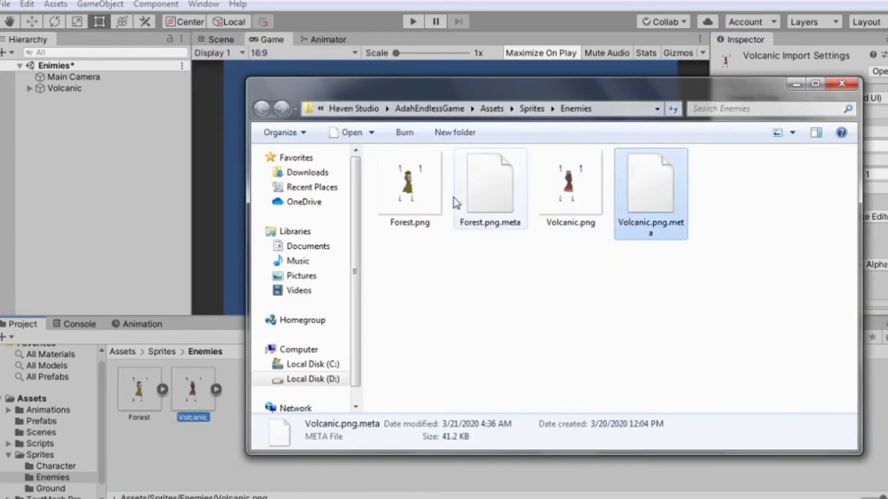
pyautogui.rightClick(663, 200)
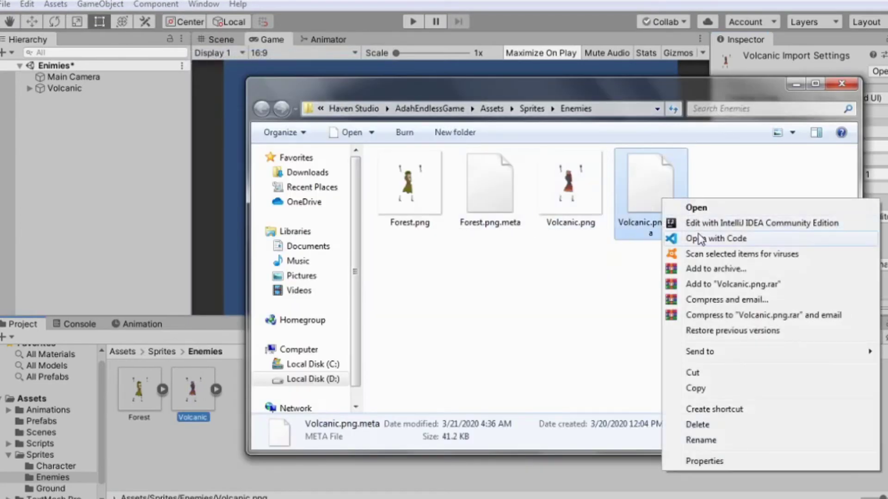
pyautogui.click(708, 238)
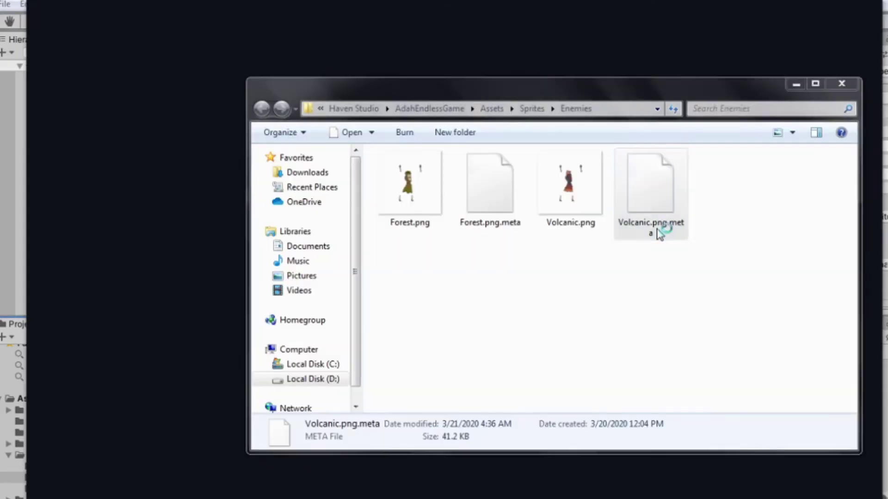
pyautogui.click(513, 216)
pyautogui.rightClick(513, 217)
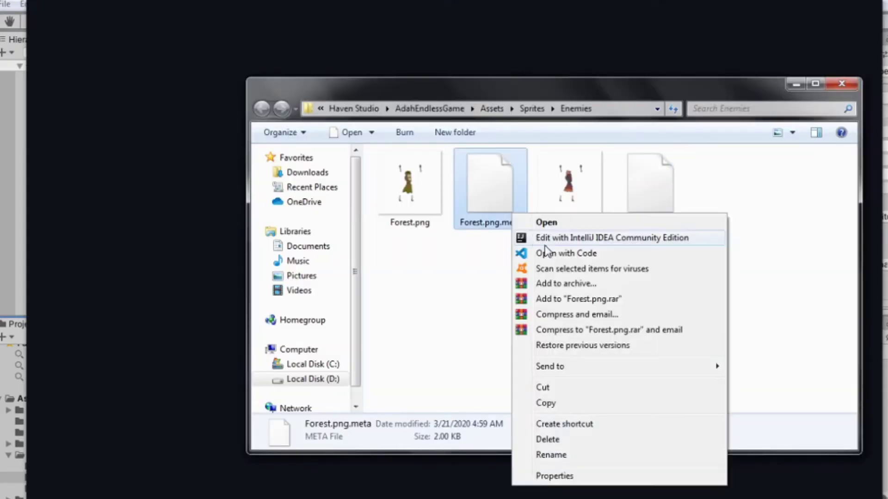
pyautogui.click(559, 254)
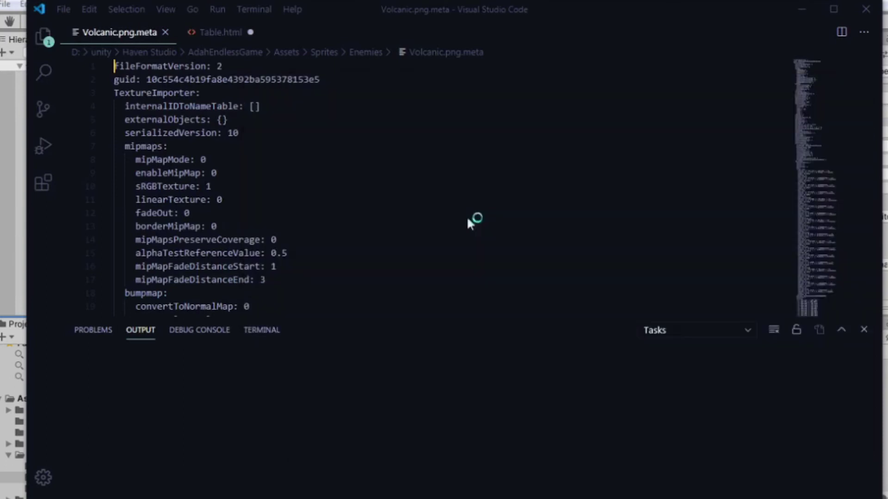
# Step: Paste all of Volcanic.png.meta's text over Forest.png.meta, save it, and return to Unity
pyautogui.click(122, 39)
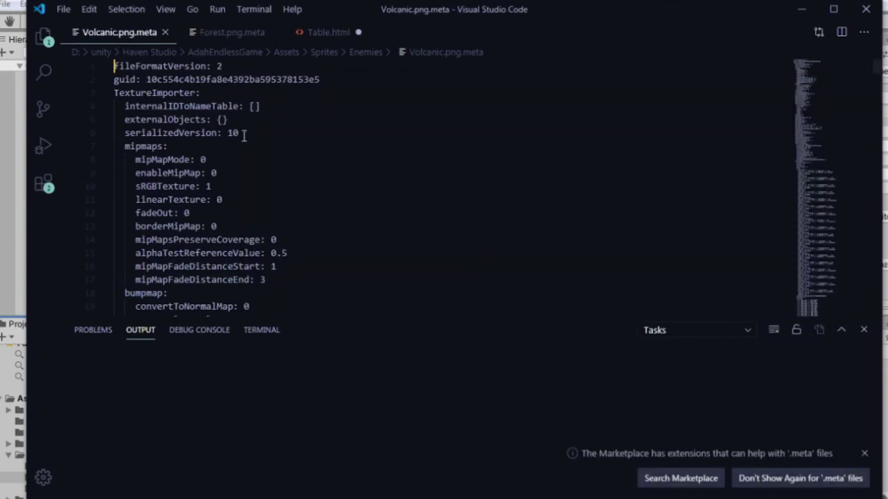
pyautogui.hotkey('ctrl', 'a')
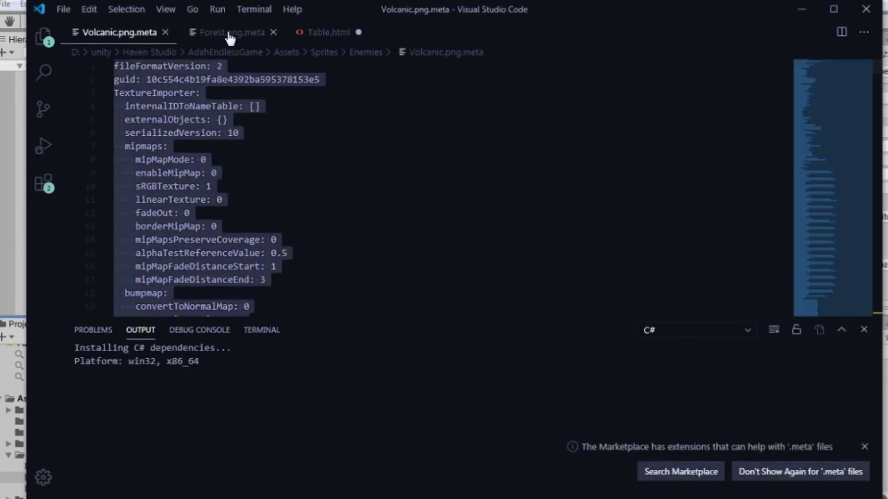
pyautogui.click(228, 32)
pyautogui.hotkey('ctrl', 'a')
pyautogui.hotkey('ctrl', 'v')
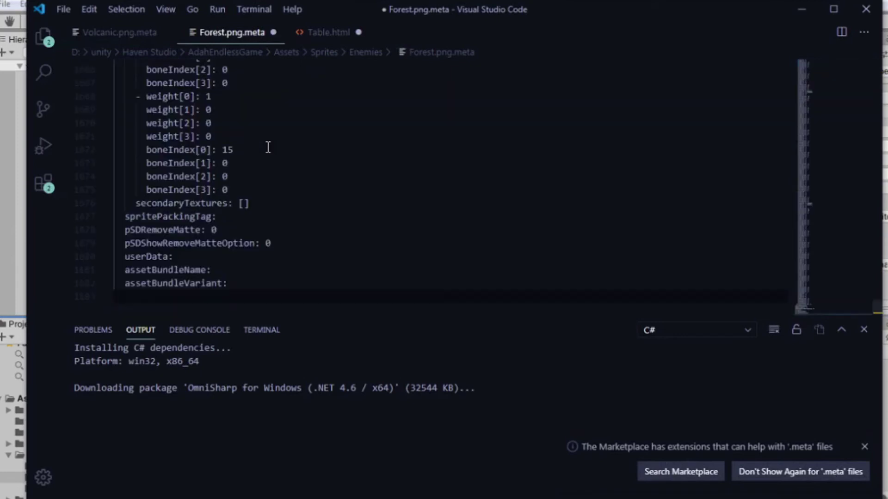
pyautogui.hotkey('ctrl', 's')
pyautogui.hotkey('alt', 'Tab')
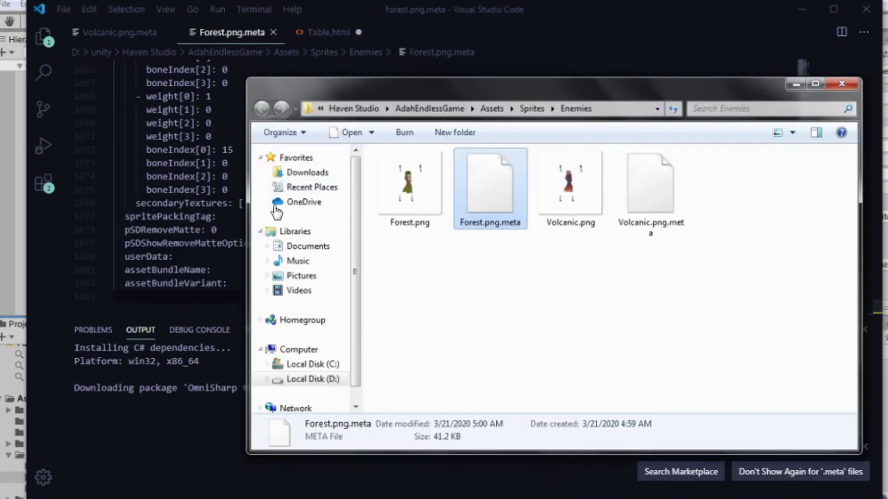
pyautogui.hotkey('alt', 'Tab')
pyautogui.hotkey('alt', 'Tab')
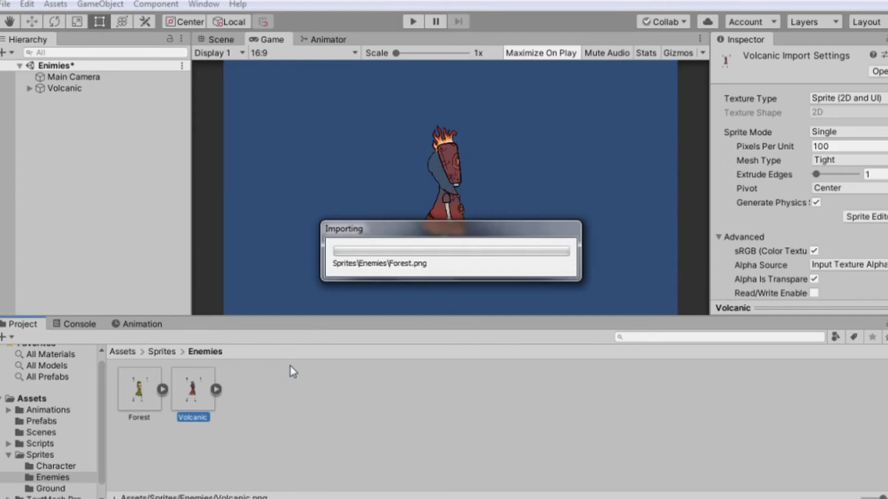
# Step: Confirm in the Skinning Editor that the reimported Forest sprite now carries the rig
pyautogui.click(140, 412)
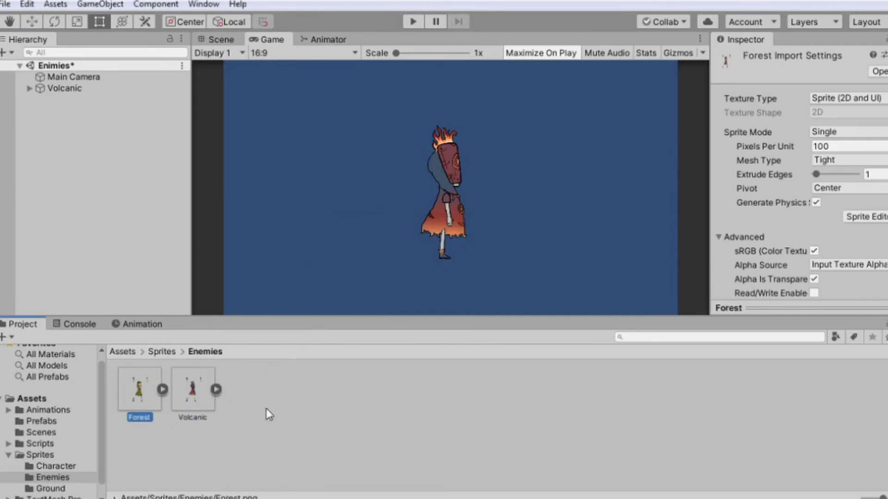
pyautogui.click(856, 220)
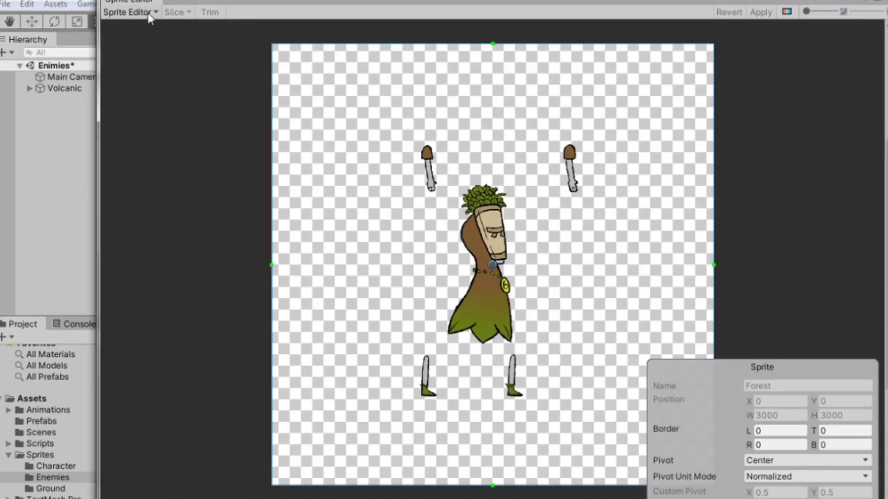
pyautogui.click(151, 17)
pyautogui.click(162, 73)
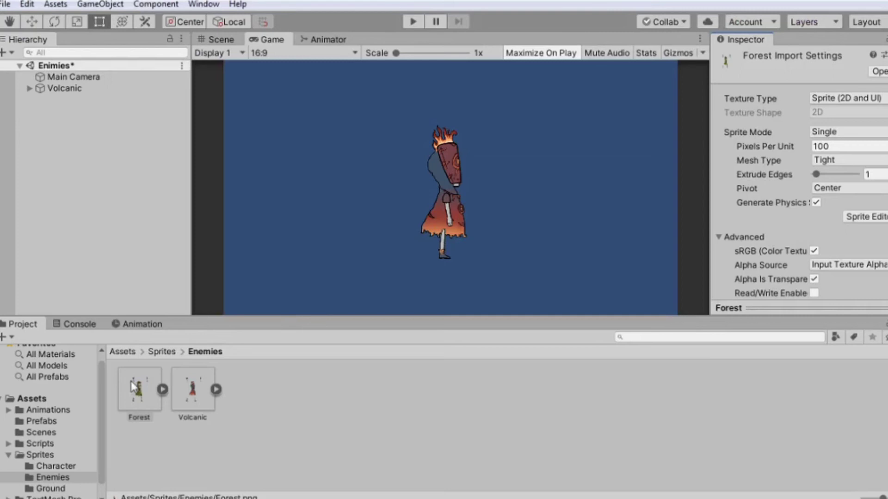
# Step: Drag the Forest sprite into the scene, add a Sprite Skin, and create its bones
pyautogui.moveTo(111, 248); pyautogui.dragTo(94, 201)
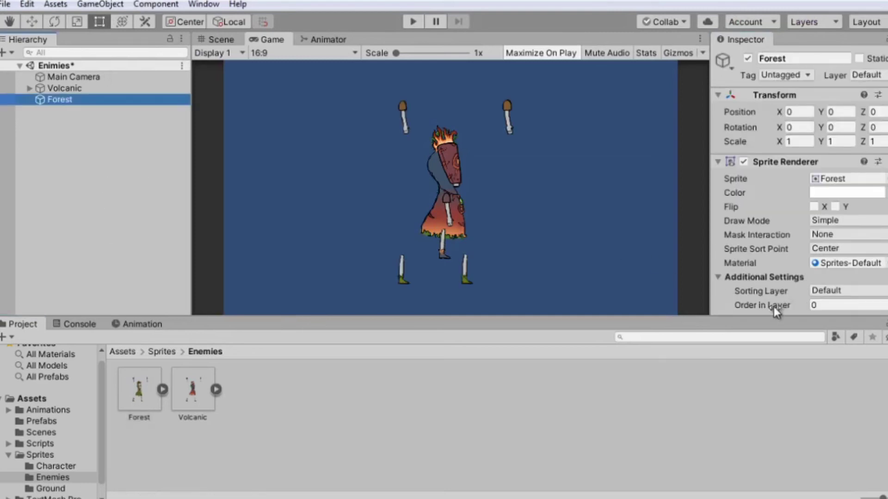
pyautogui.scroll(-3, 770, 284)
pyautogui.click(793, 297)
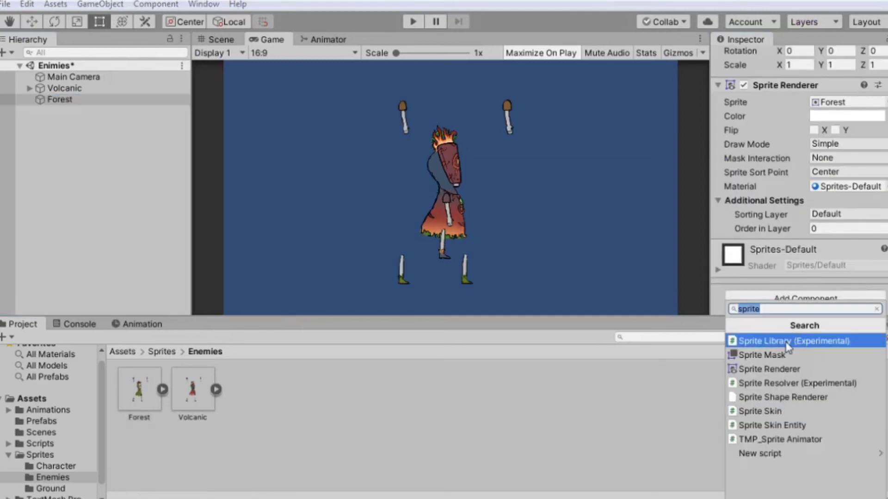
pyautogui.click(779, 410)
pyautogui.scroll(-3, 811, 268)
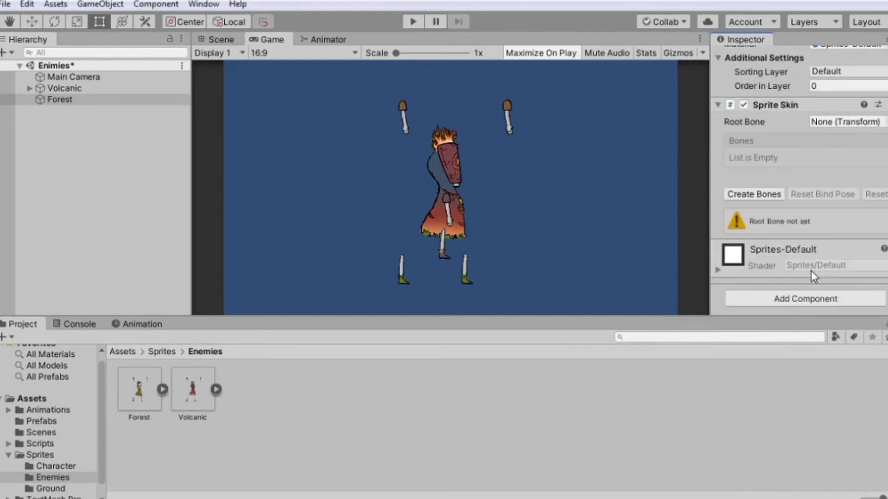
pyautogui.click(753, 194)
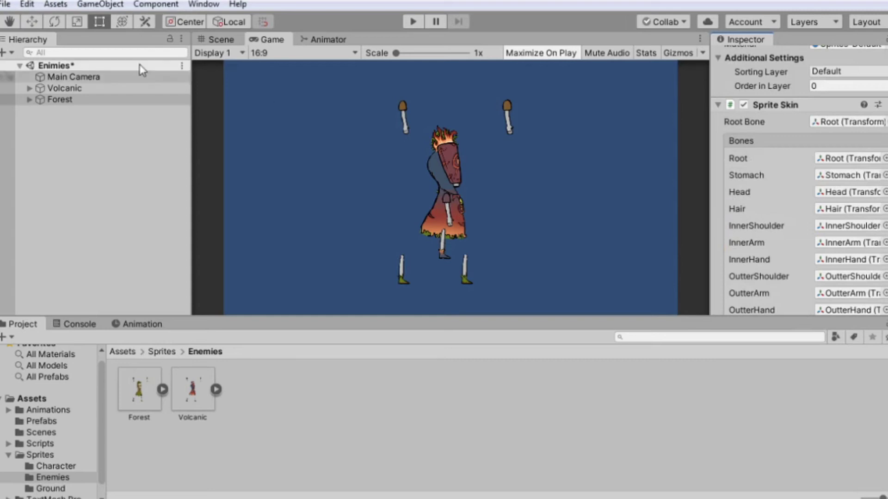
pyautogui.click(74, 89)
pyautogui.scroll(-10, 751, 215)
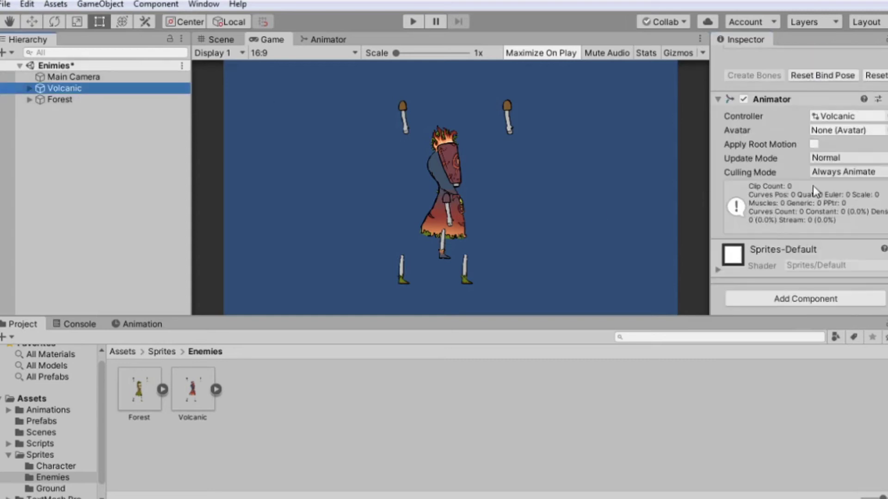
# Step: Copy Volcanic's Animator component and paste it onto Forest as a new component
pyautogui.click(877, 99)
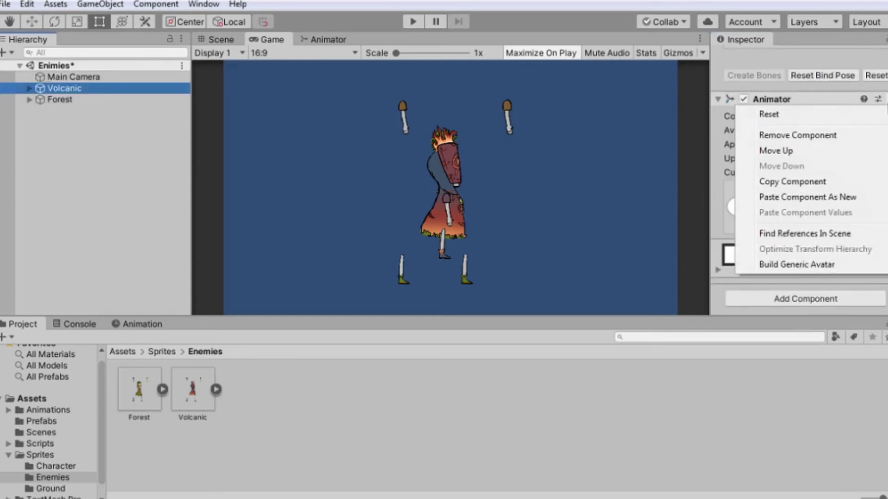
pyautogui.click(802, 182)
pyautogui.click(60, 100)
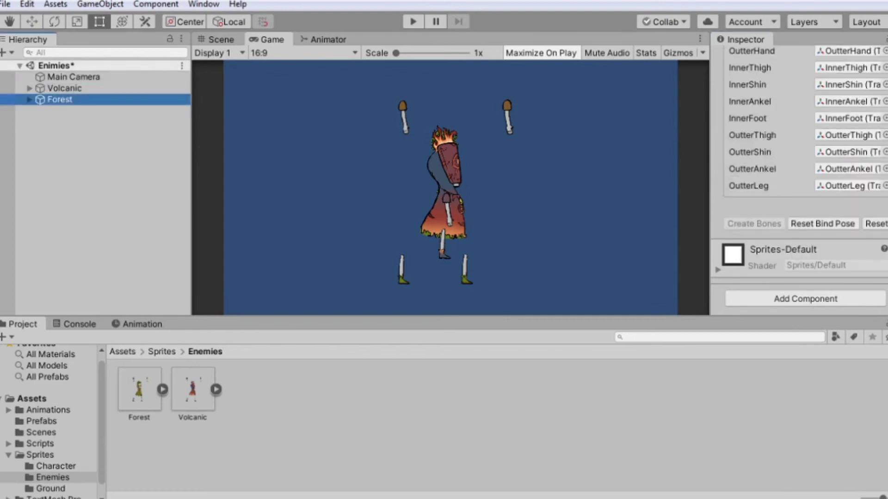
pyautogui.scroll(5, 800, 185)
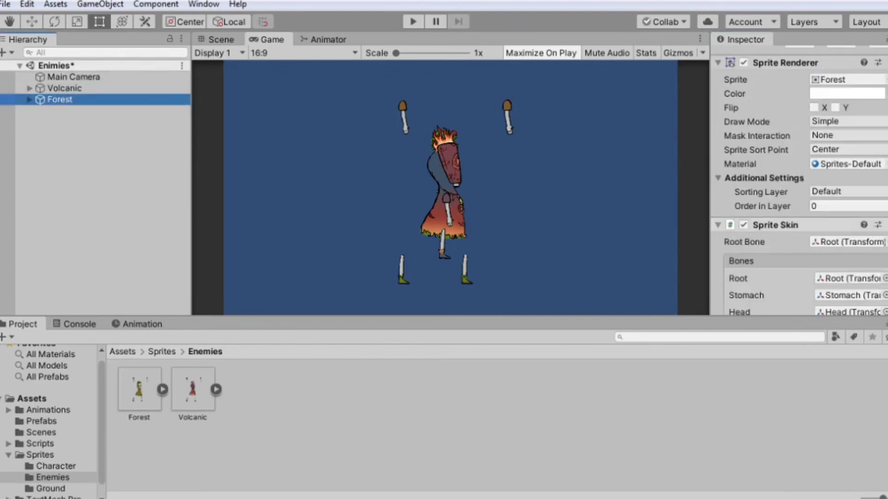
pyautogui.click(877, 225)
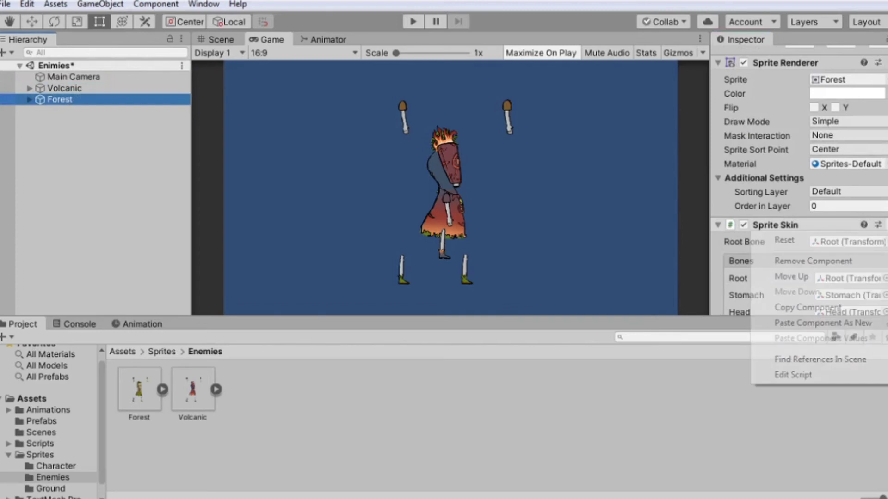
pyautogui.click(823, 323)
# Step: Deactivate the Volcanic object
pyautogui.click(63, 88)
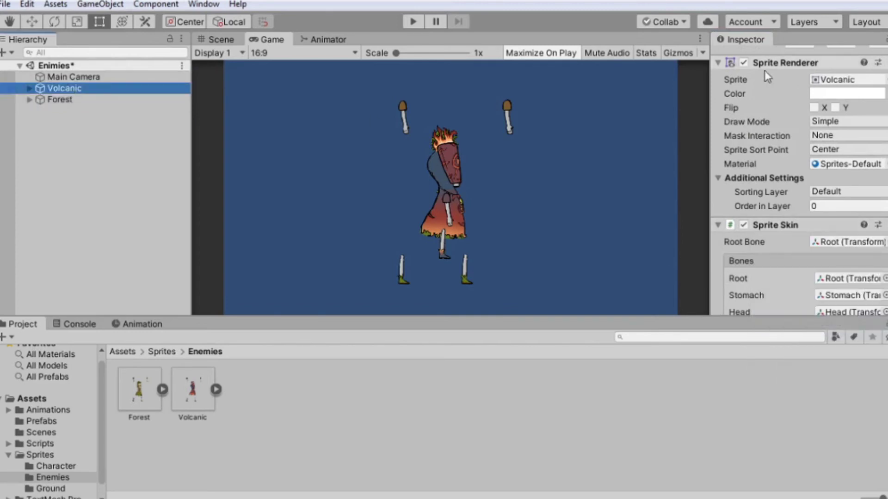
pyautogui.scroll(3, 755, 95)
pyautogui.click(747, 58)
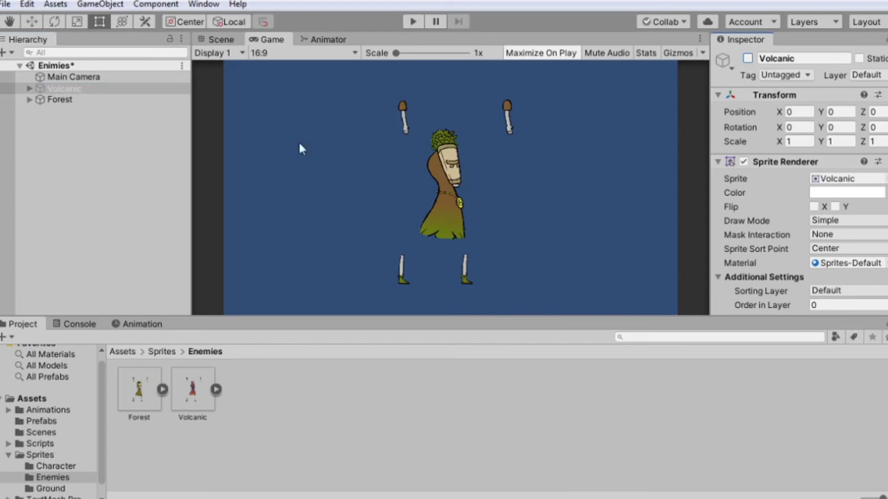
# Step: Scrub the OneForAll timeline on Forest to preview the poses, then re-enable Volcanic
pyautogui.click(60, 99)
pyautogui.click(139, 323)
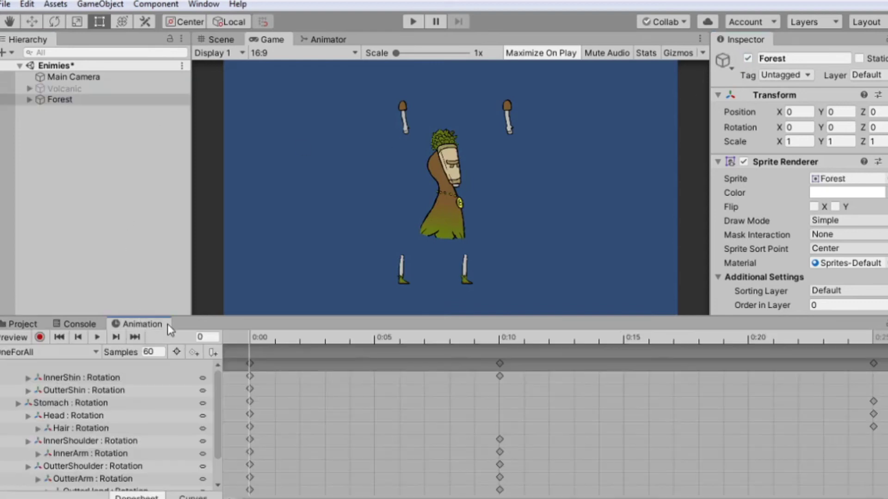
pyautogui.click(252, 343)
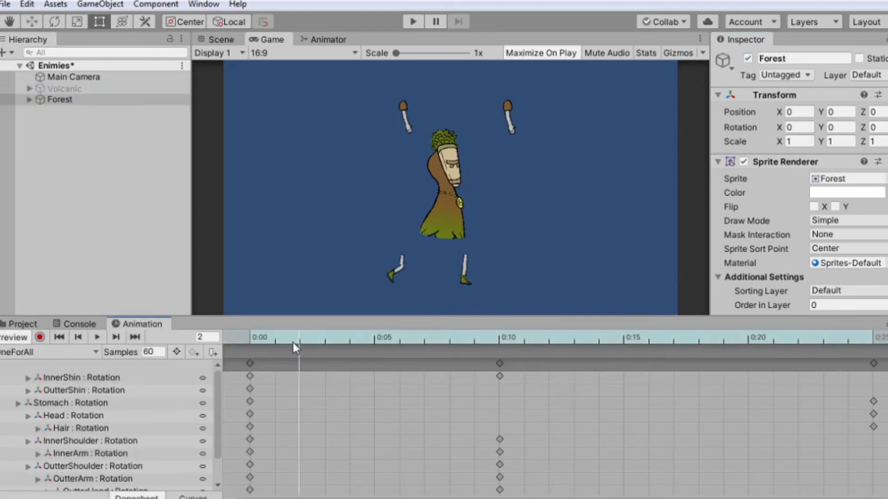
pyautogui.moveTo(240, 337)
pyautogui.mouseDown()
pyautogui.moveTo(847, 349)
pyautogui.moveTo(204, 352)
pyautogui.moveTo(721, 351)
pyautogui.moveTo(236, 348)
pyautogui.mouseUp()
pyautogui.click(82, 78)
pyautogui.click(84, 89)
pyautogui.click(748, 58)
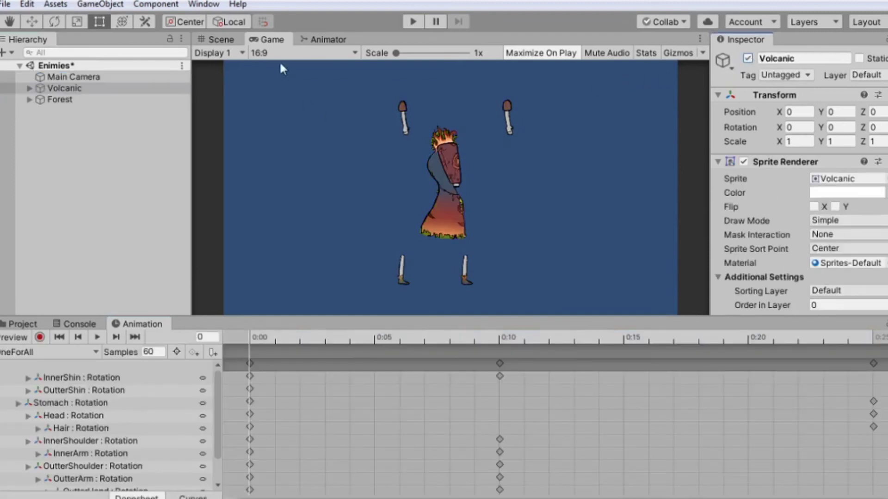
# Step: In the Scene view, expand Volcanic's bones and Forest's Root in the Hierarchy
pyautogui.click(220, 39)
pyautogui.scroll(-2, 323, 165)
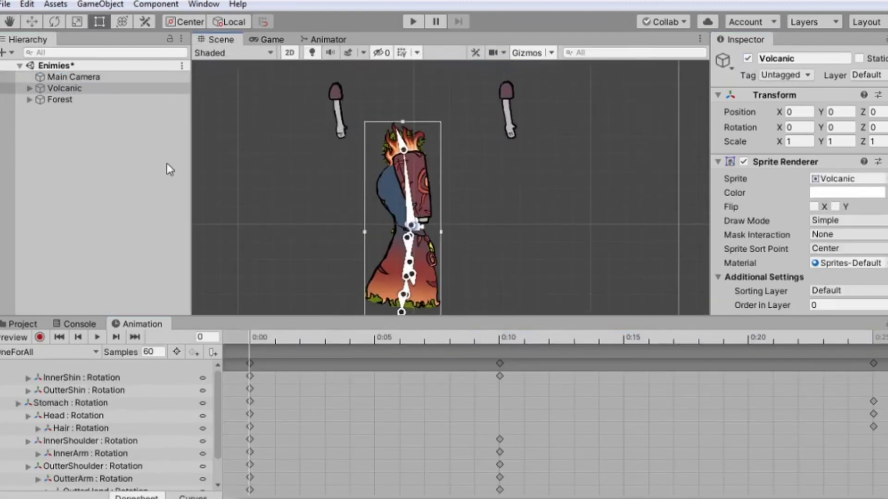
pyautogui.click(95, 103)
pyautogui.click(66, 90)
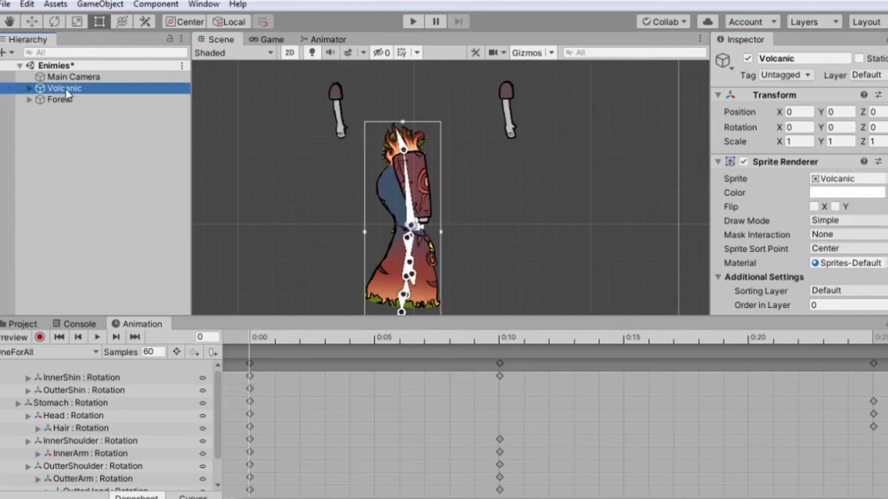
pyautogui.scroll(-3, 318, 176)
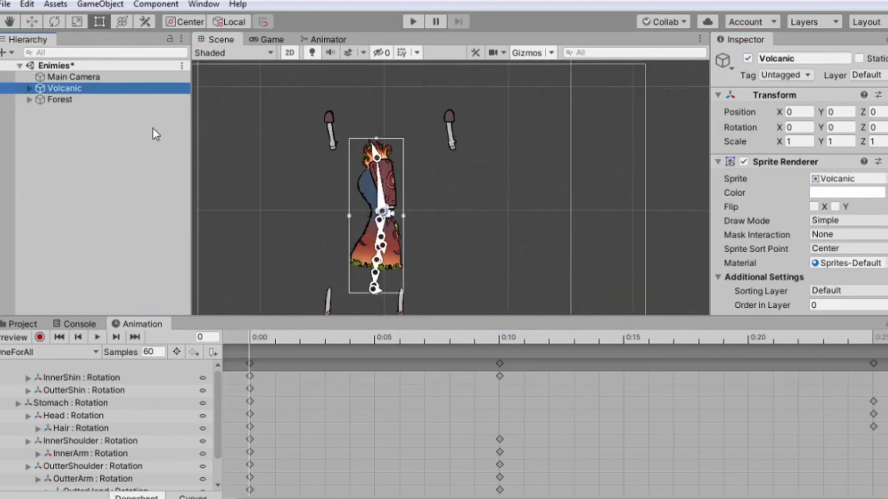
pyautogui.click(28, 90)
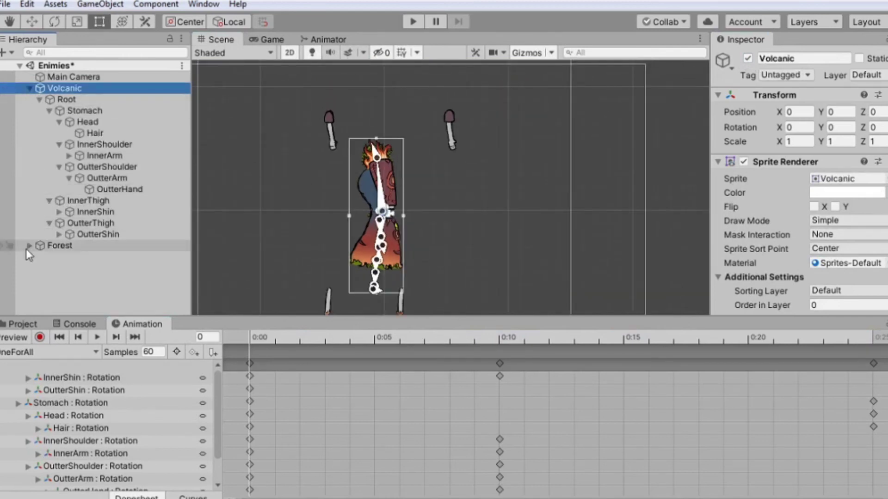
pyautogui.click(32, 257)
pyautogui.click(39, 257)
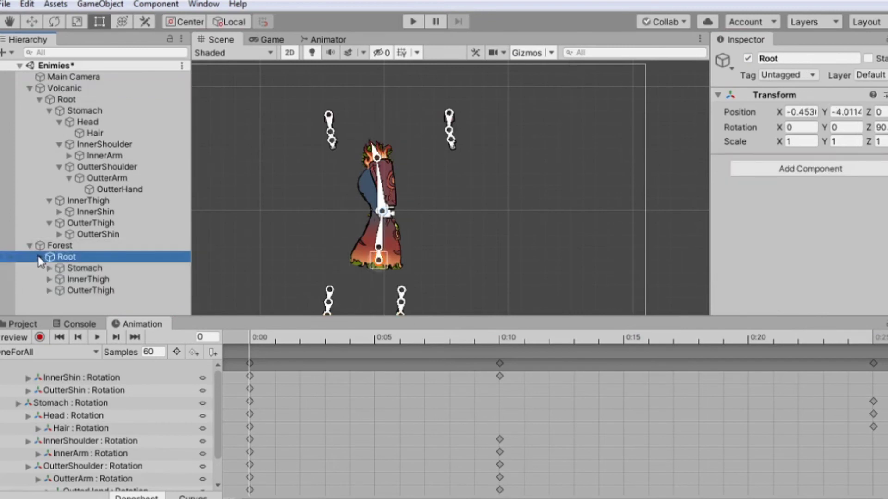
# Step: Compare the Root and Stomach bones of Volcanic and Forest, expanding Forest's Stomach
pyautogui.click(113, 102)
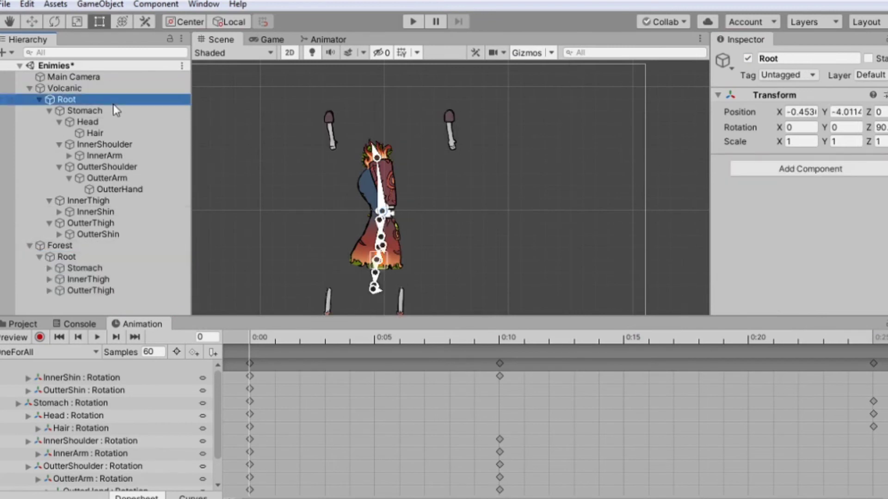
pyautogui.click(74, 257)
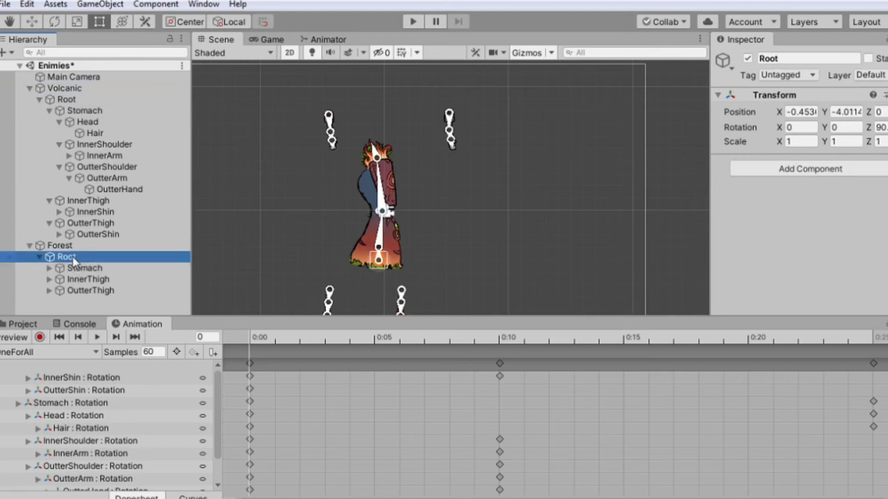
pyautogui.click(57, 268)
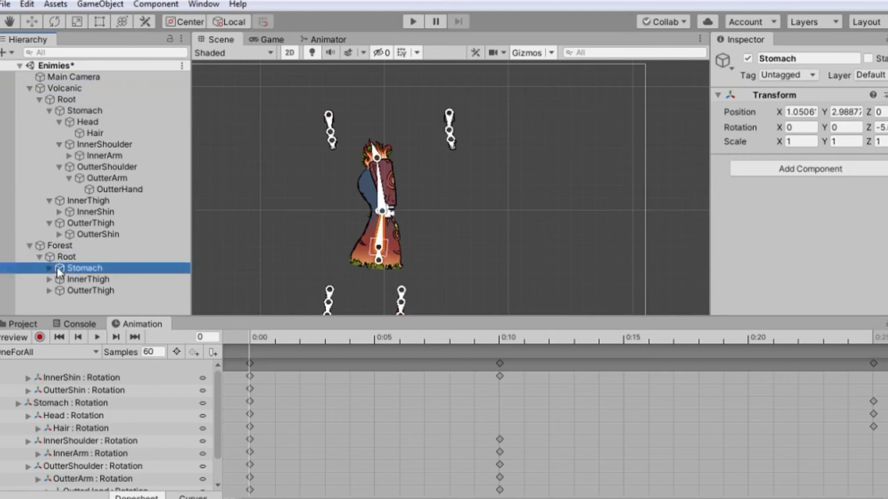
pyautogui.click(92, 116)
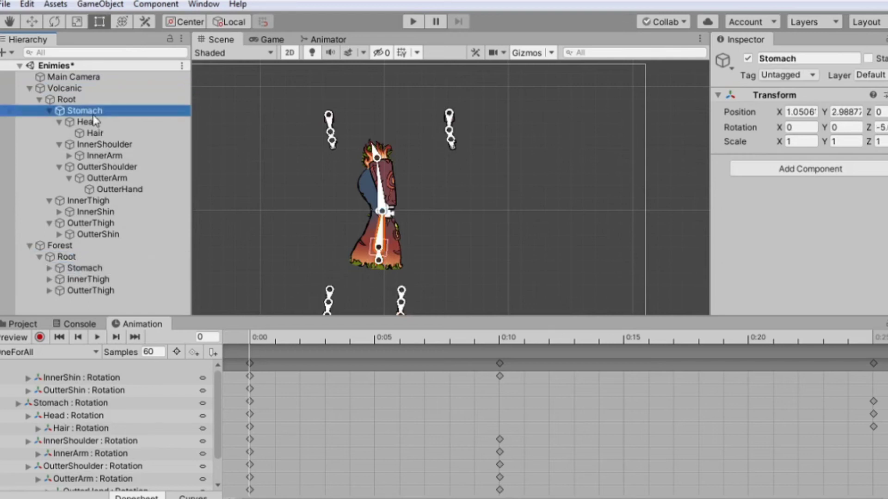
pyautogui.click(49, 268)
pyautogui.scroll(-1, 69, 267)
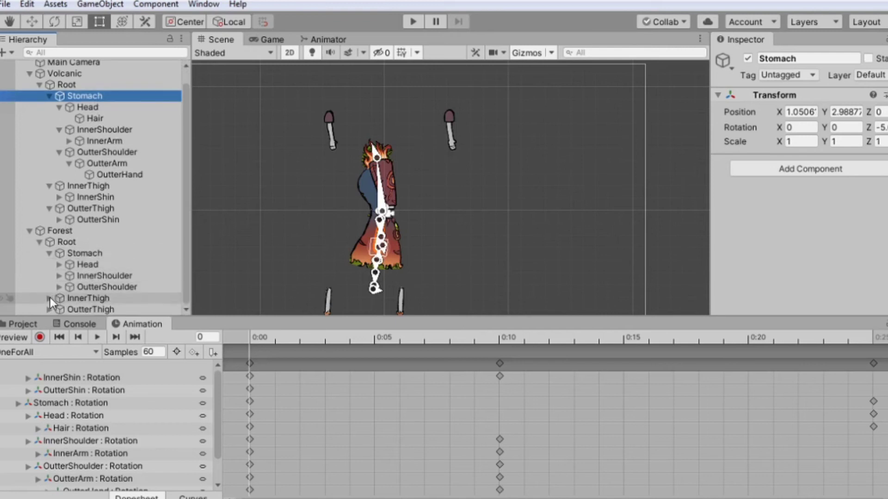
pyautogui.scroll(-1, 64, 289)
pyautogui.scroll(-1, 50, 309)
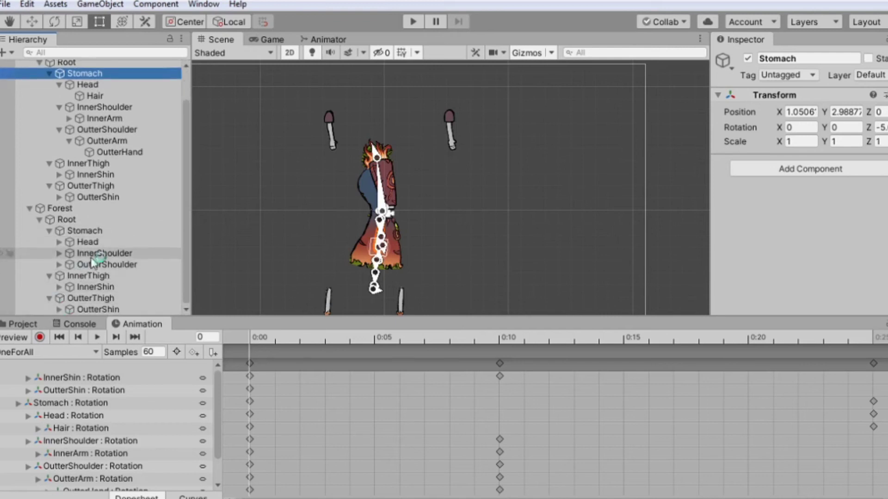
pyautogui.scroll(3, 92, 231)
# Step: Inspect Volcanic's Hair, OutterShoulder and InnerArm bones, ending on InnerShoulder's transform values
pyautogui.click(95, 134)
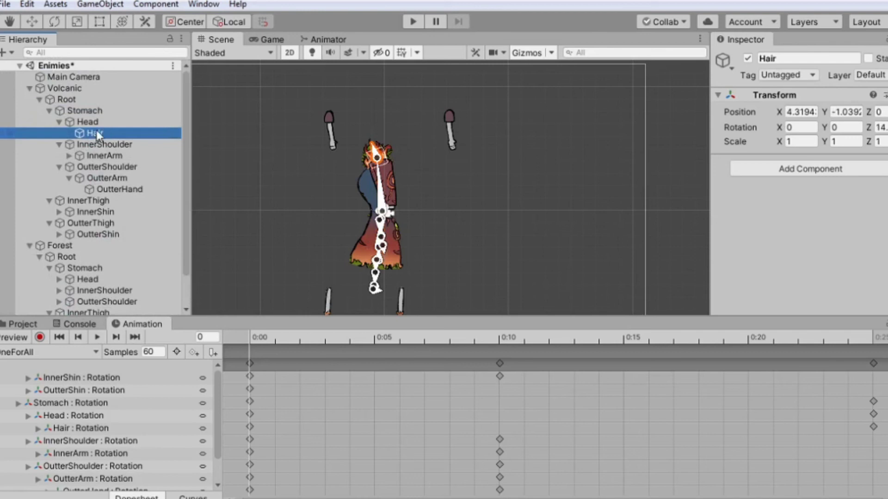
pyautogui.click(102, 166)
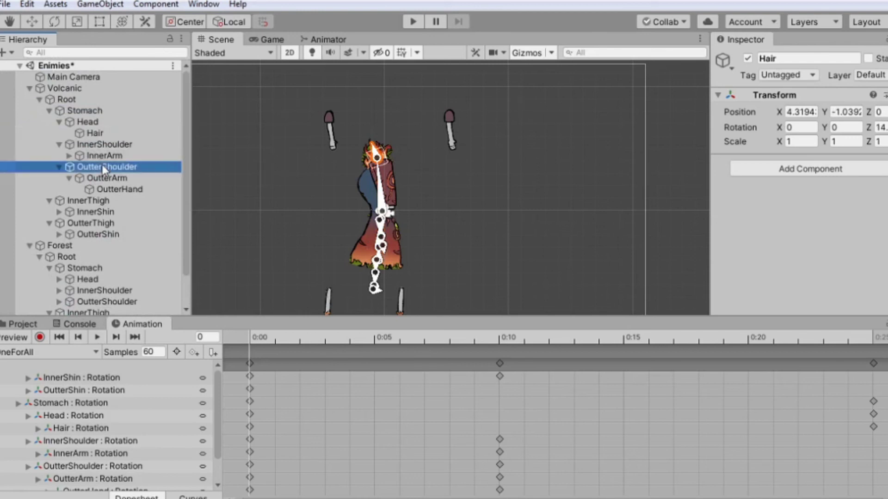
pyautogui.click(97, 156)
pyautogui.click(96, 144)
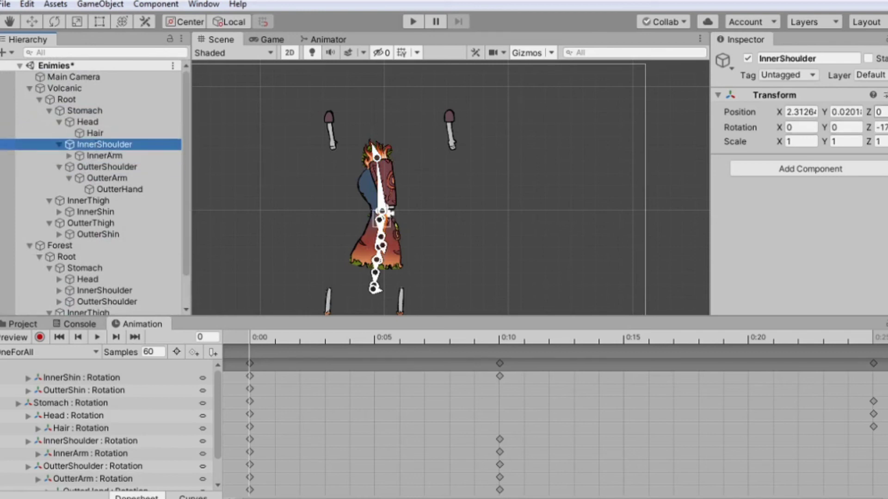
pyautogui.click(884, 95)
pyautogui.click(64, 88)
pyautogui.click(103, 144)
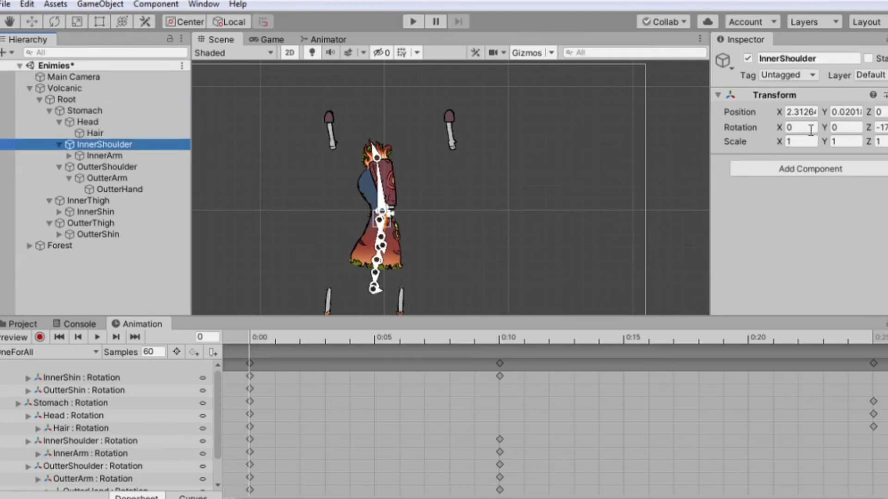
# Step: Copy Volcanic's InnerShoulder transform and paste its values onto Forest's InnerShoulder bone
pyautogui.rightClick(752, 98)
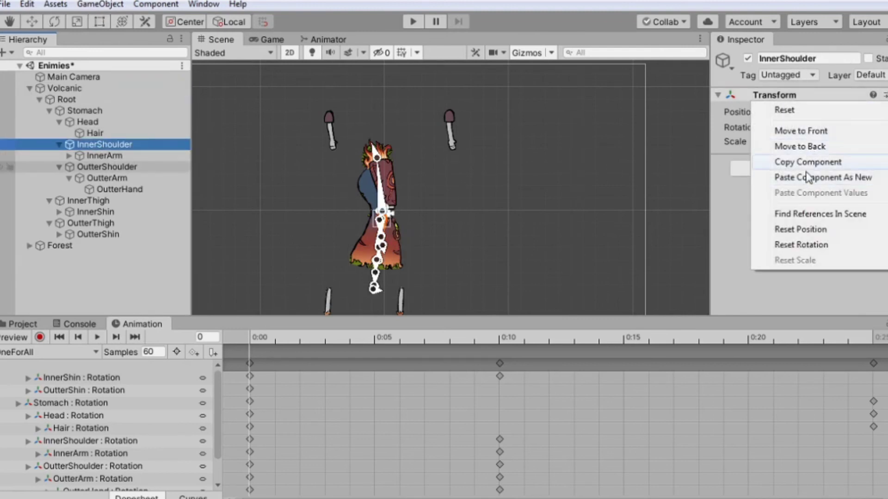
pyautogui.click(807, 162)
pyautogui.click(30, 246)
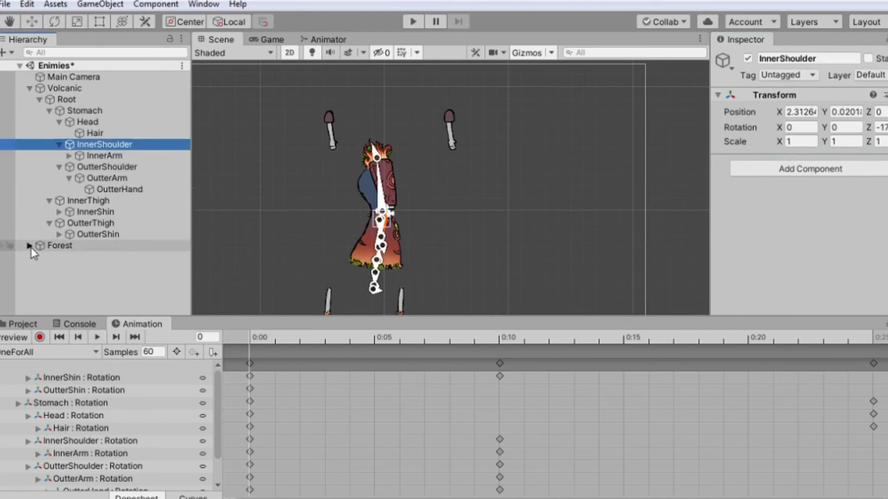
pyautogui.scroll(-2, 69, 250)
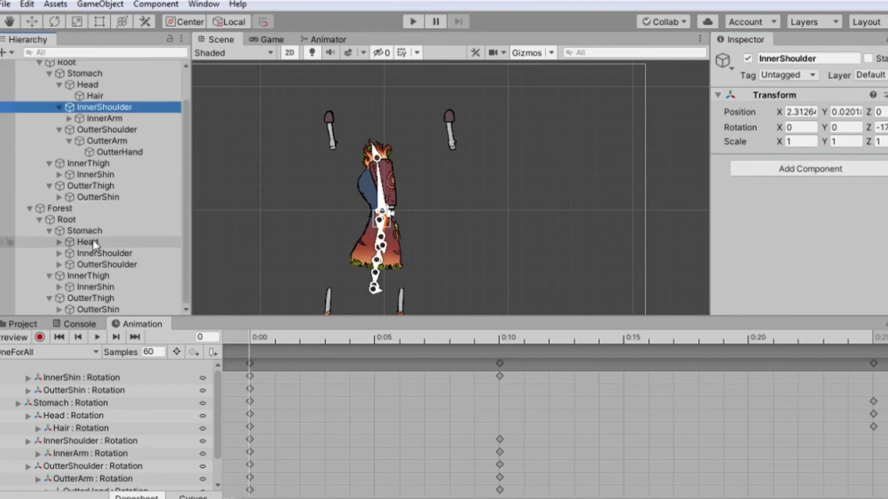
pyautogui.click(102, 253)
pyautogui.press('t')
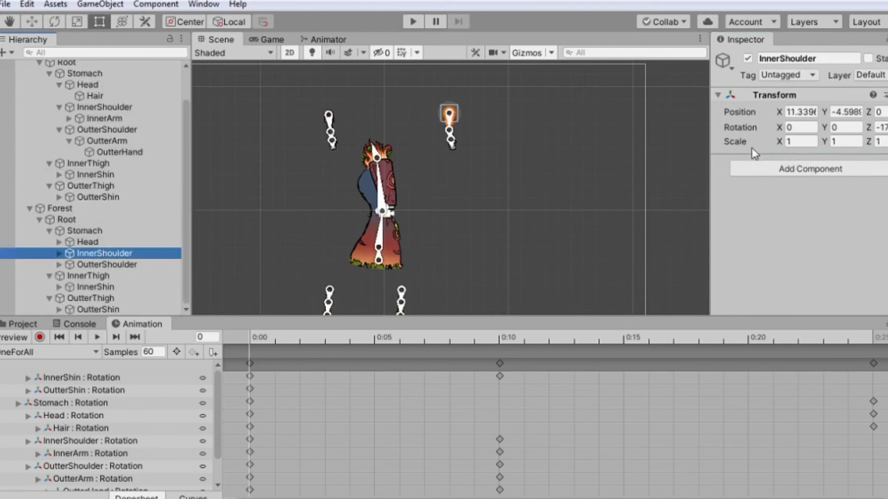
pyautogui.rightClick(752, 97)
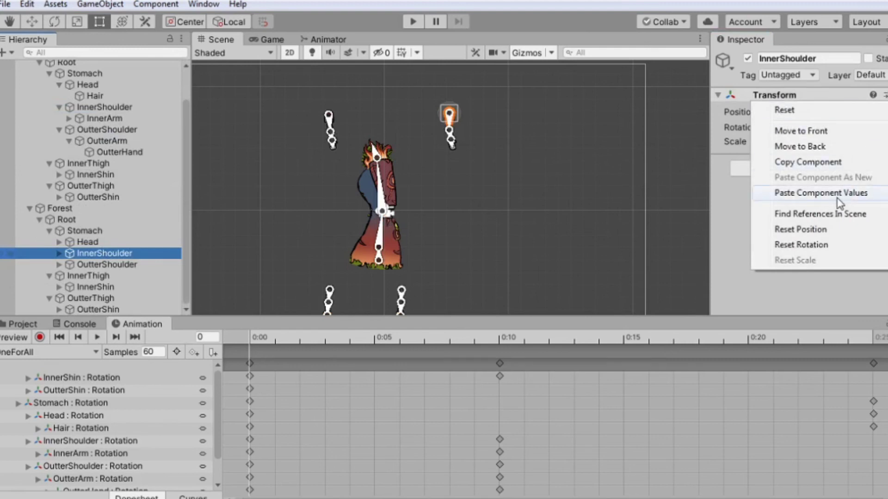
pyautogui.click(820, 193)
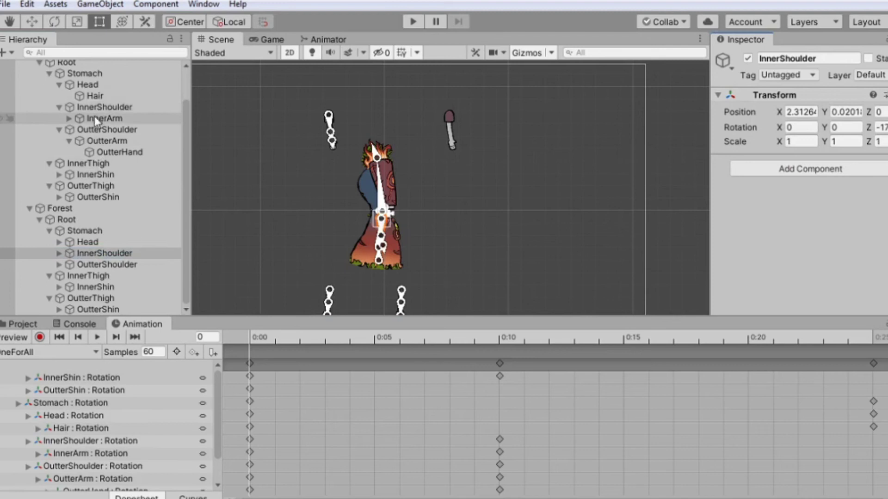
# Step: Copy Volcanic's InnerArm transform, then select Forest's InnerArm and InnerHand bones
pyautogui.click(58, 253)
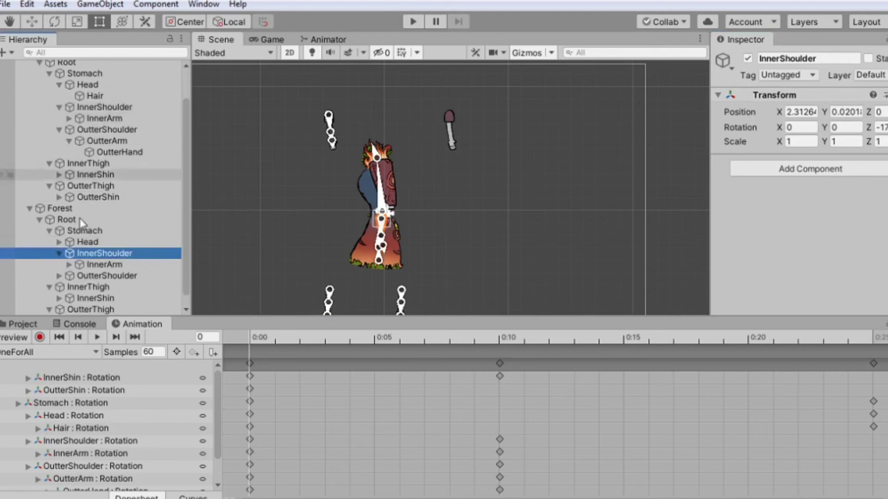
pyautogui.click(106, 120)
pyautogui.click(884, 94)
pyautogui.click(830, 164)
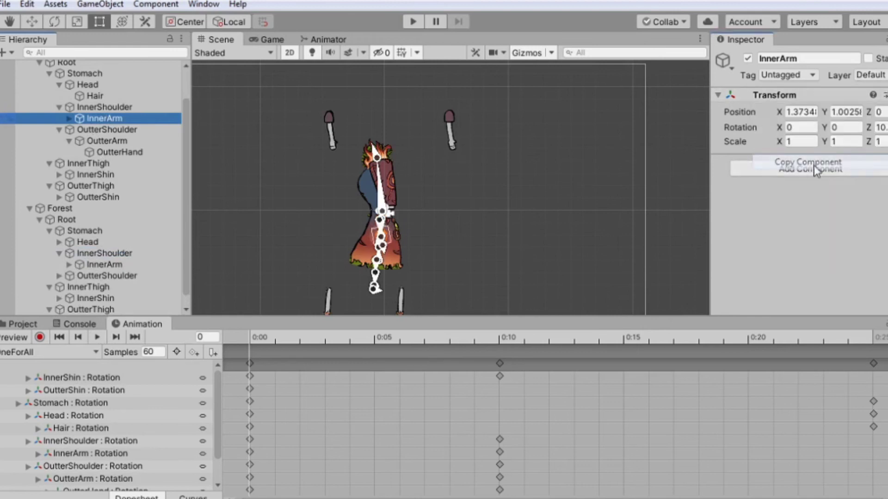
pyautogui.click(112, 265)
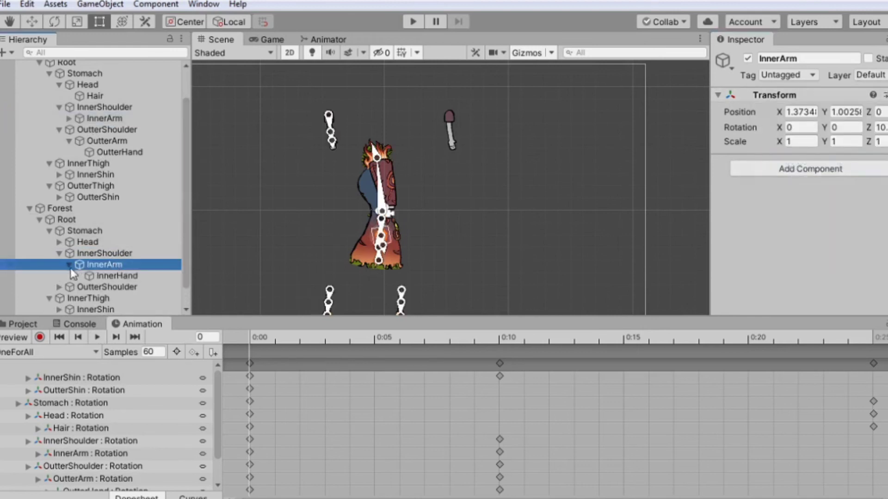
pyautogui.click(68, 265)
pyautogui.click(116, 275)
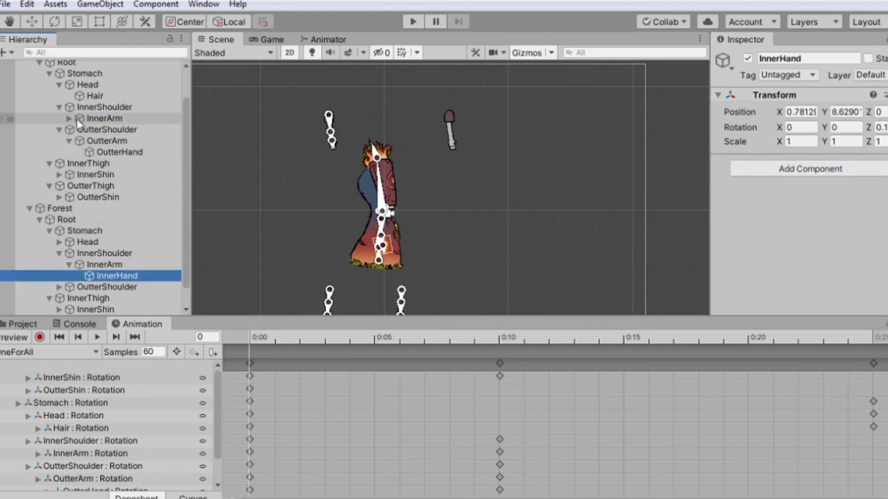
# Step: Paste Volcanic's OutterShoulder transform onto Forest's OutterShoulder, placing it at X 2.2026, Y 0.1666
pyautogui.scroll(-1, 129, 189)
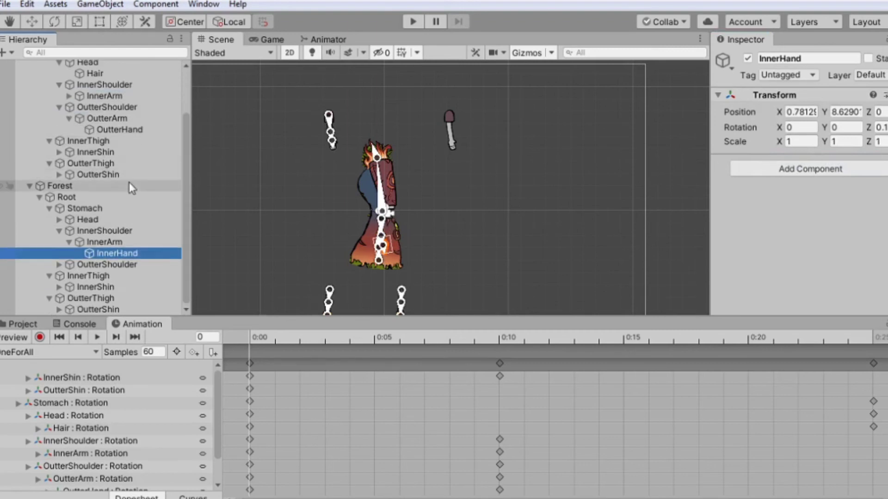
pyautogui.click(104, 265)
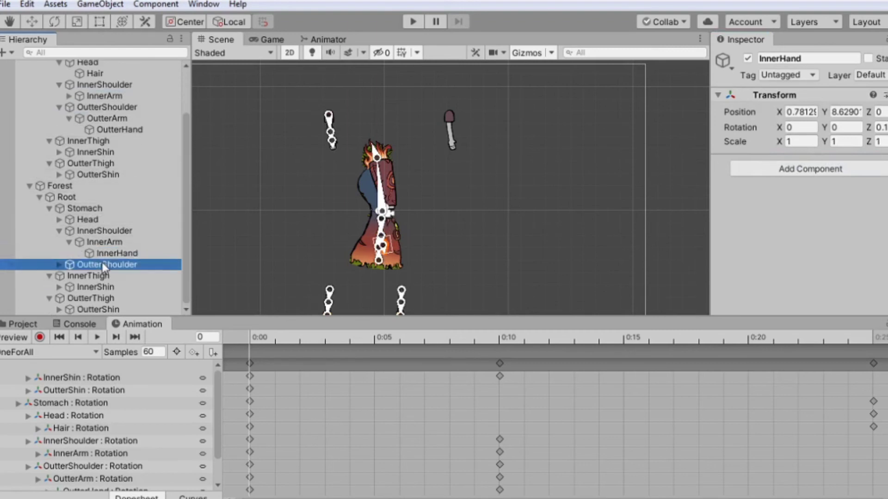
pyautogui.click(106, 107)
pyautogui.press('t')
pyautogui.rightClick(751, 96)
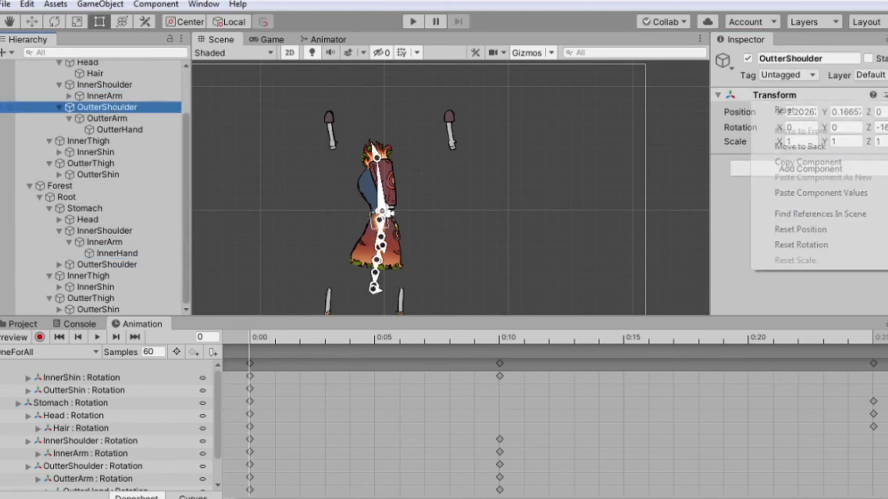
pyautogui.click(776, 163)
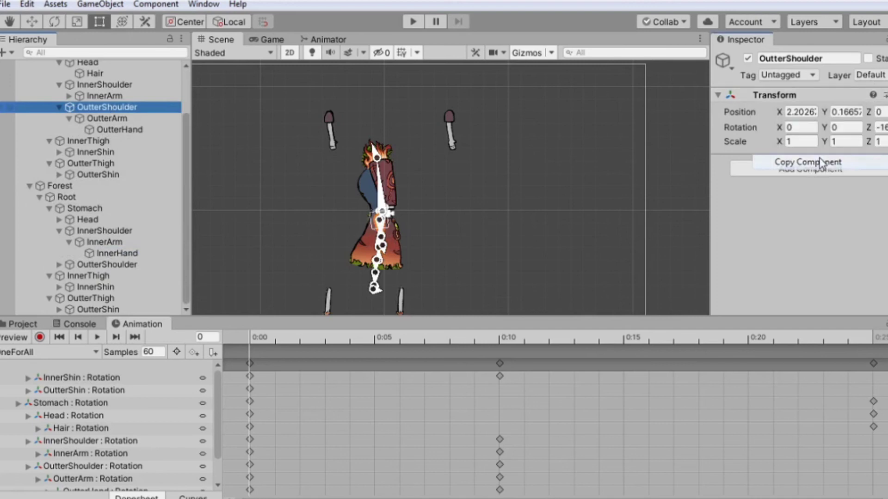
pyautogui.click(110, 266)
pyautogui.rightClick(751, 97)
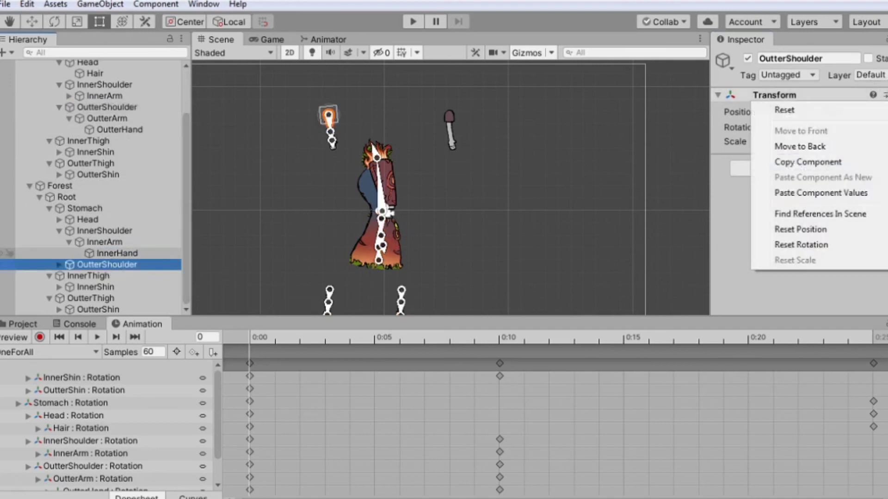
pyautogui.click(838, 194)
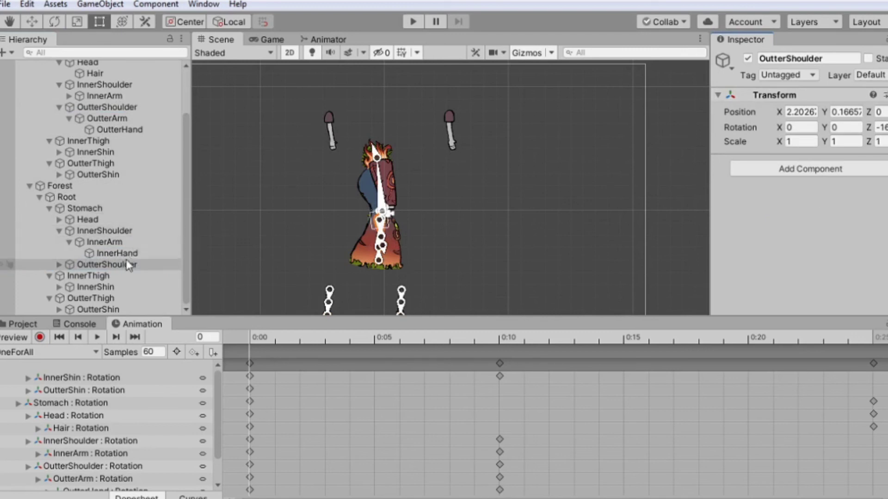
# Step: Copy Volcanic's OutterThigh transform and paste its values onto Forest's OutterThigh bone
pyautogui.click(104, 172)
pyautogui.click(107, 164)
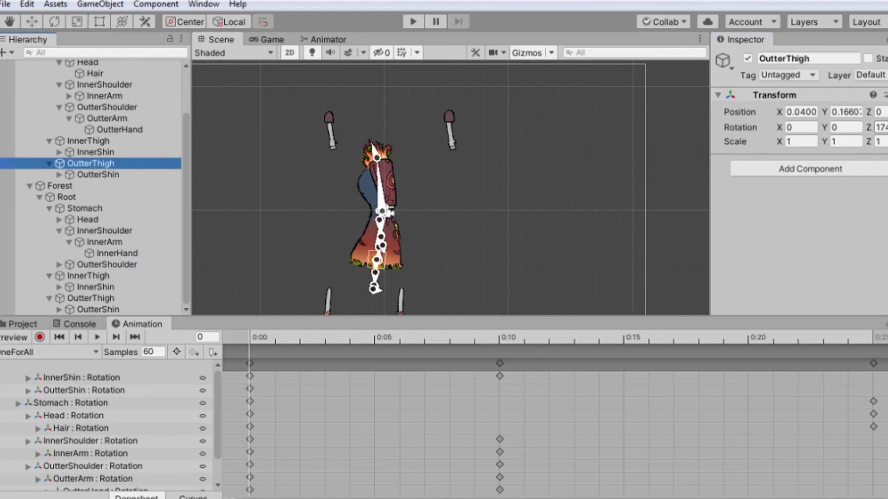
pyautogui.click(884, 95)
pyautogui.click(802, 161)
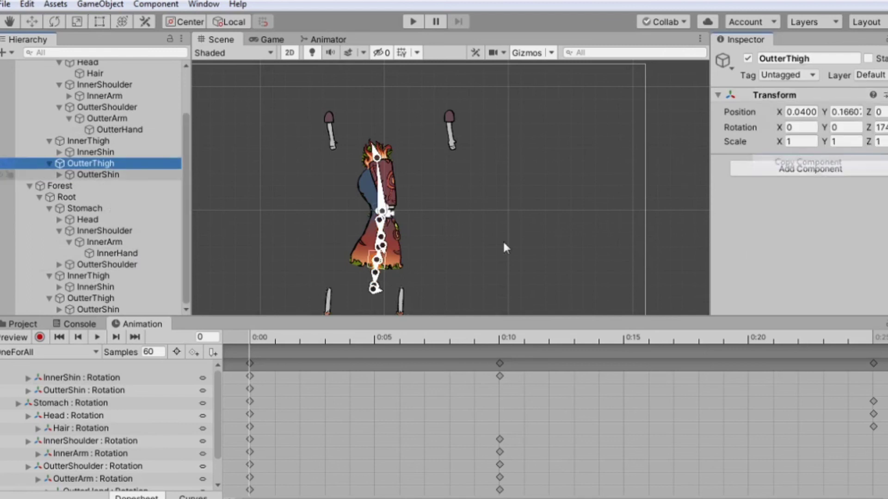
pyautogui.click(111, 299)
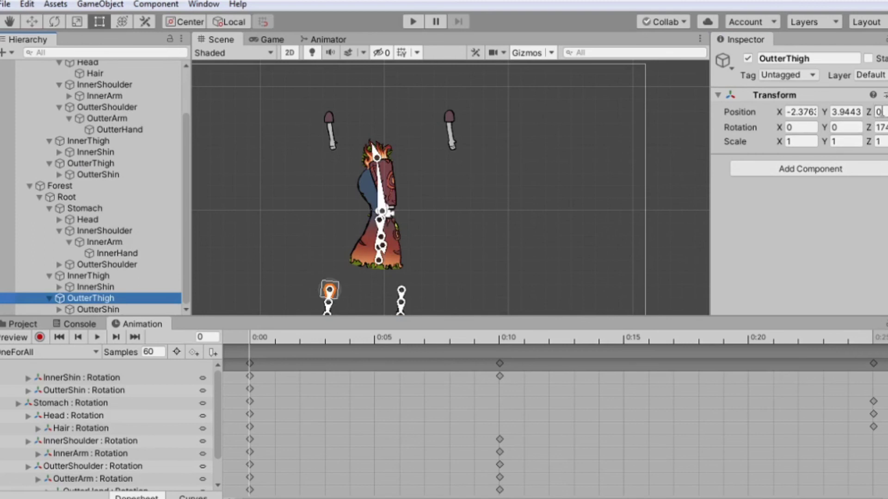
pyautogui.click(884, 95)
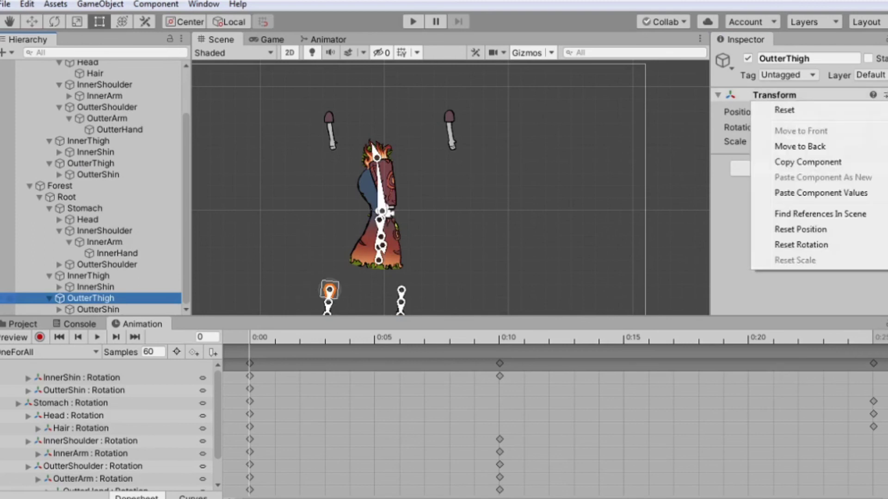
pyautogui.click(833, 197)
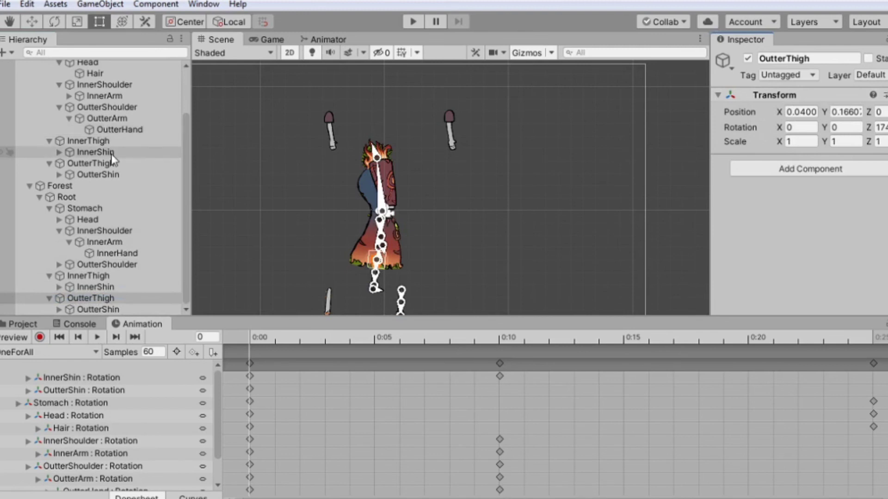
# Step: Paste Volcanic's InnerThigh transform onto Forest's InnerThigh, placing it at X -0.0154, Y 0.2289
pyautogui.click(110, 140)
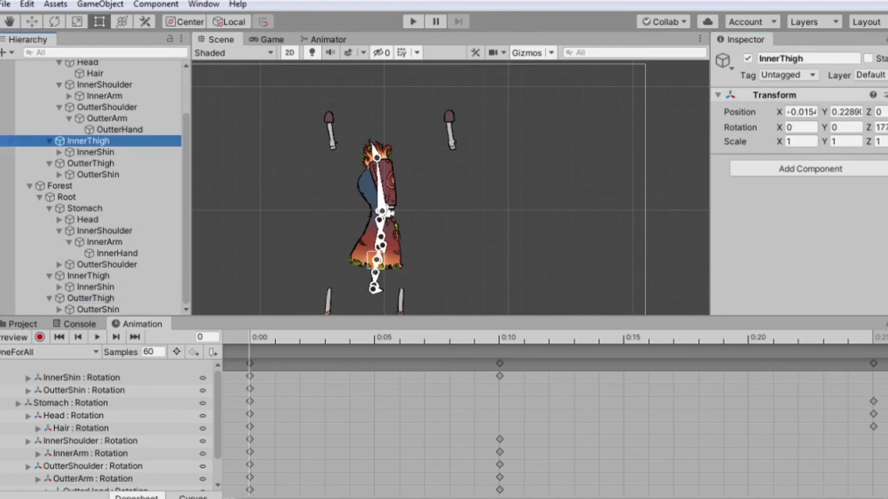
pyautogui.click(884, 95)
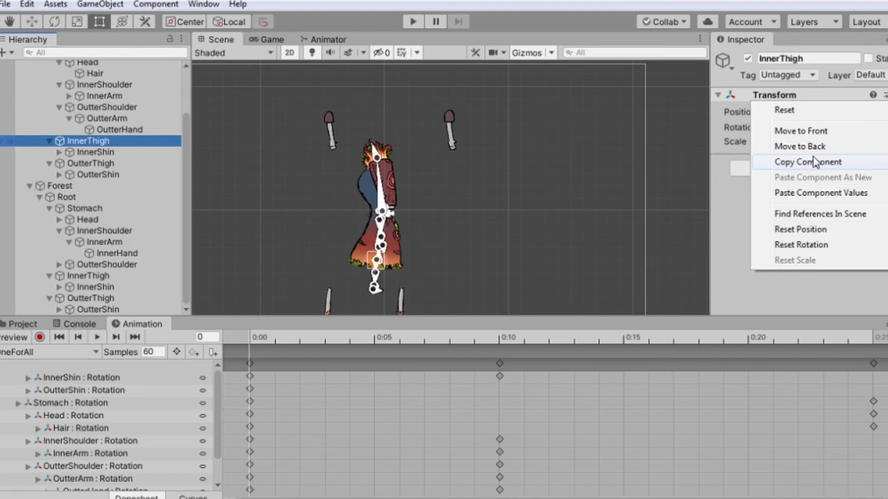
pyautogui.click(846, 165)
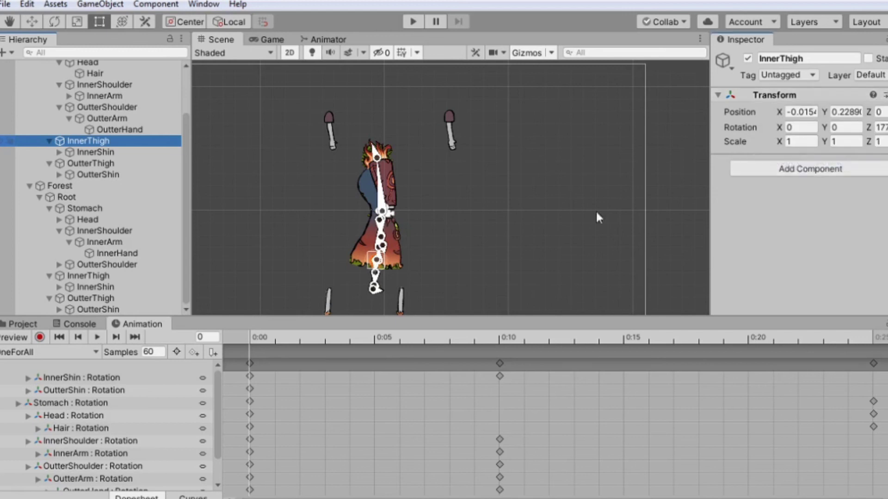
pyautogui.click(109, 278)
pyautogui.click(884, 95)
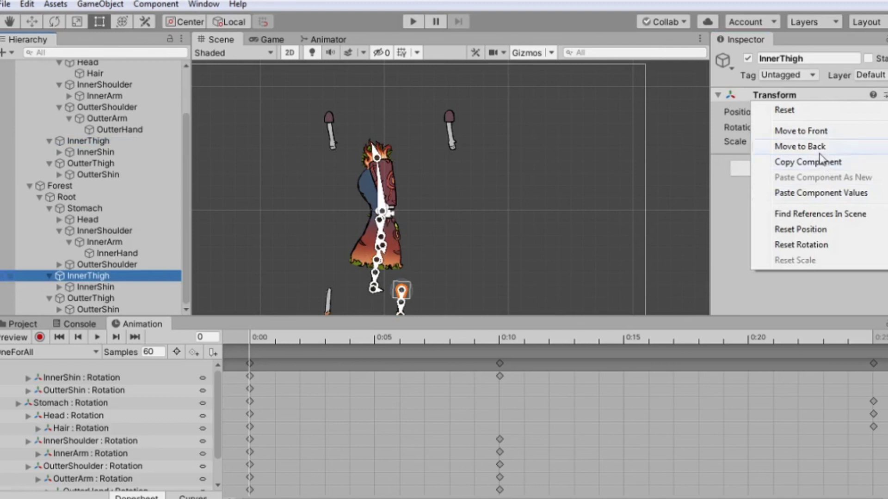
pyautogui.click(835, 199)
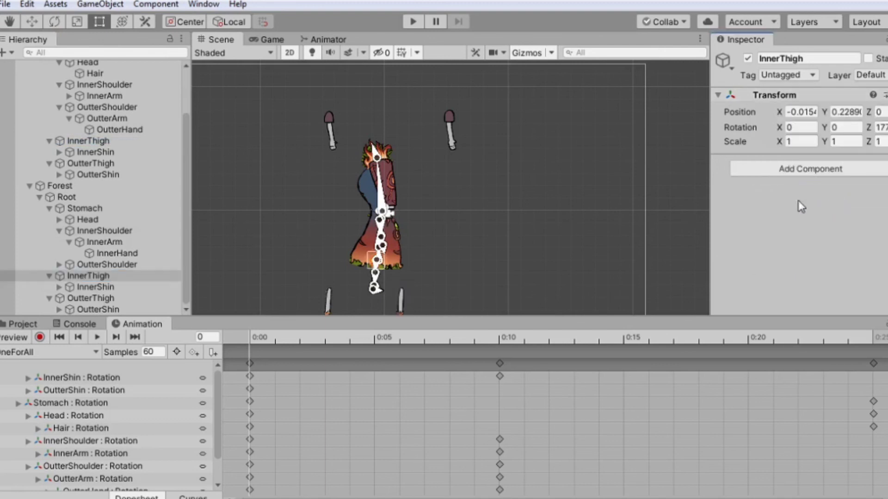
pyautogui.scroll(3, 104, 181)
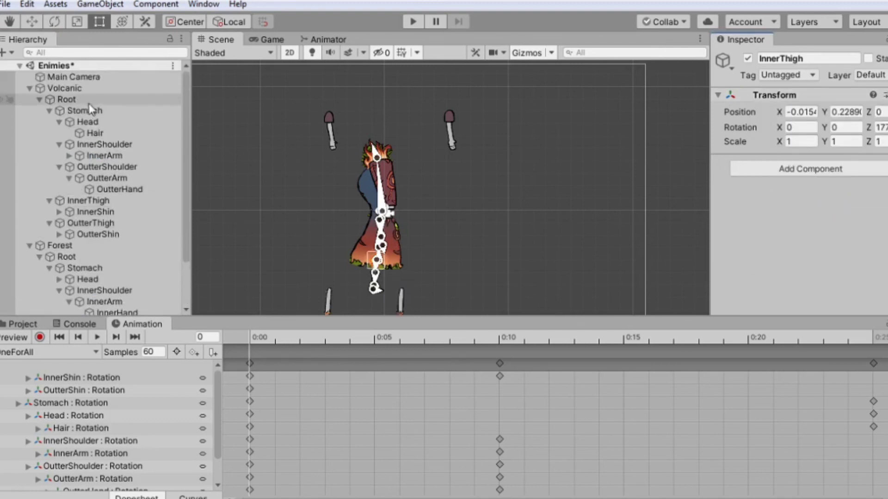
# Step: Disable Volcanic, select Forest, and play the OneForAll animation in the Game view
pyautogui.click(65, 87)
pyautogui.click(31, 88)
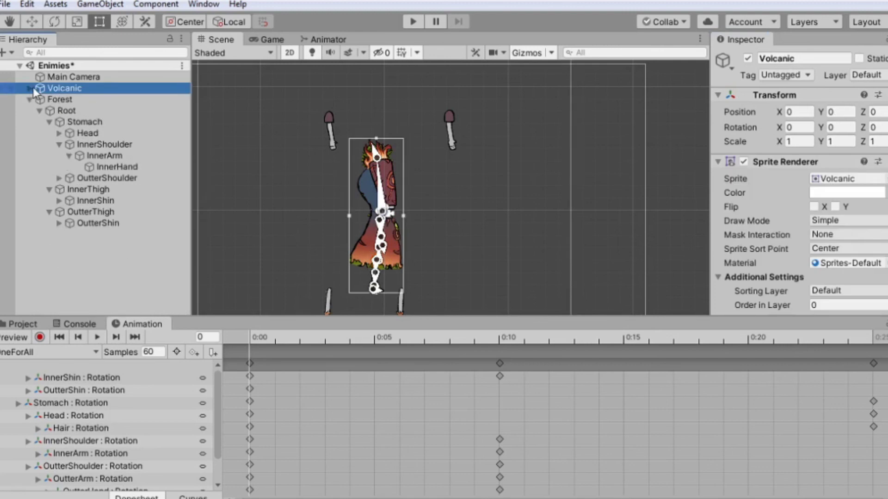
pyautogui.click(747, 59)
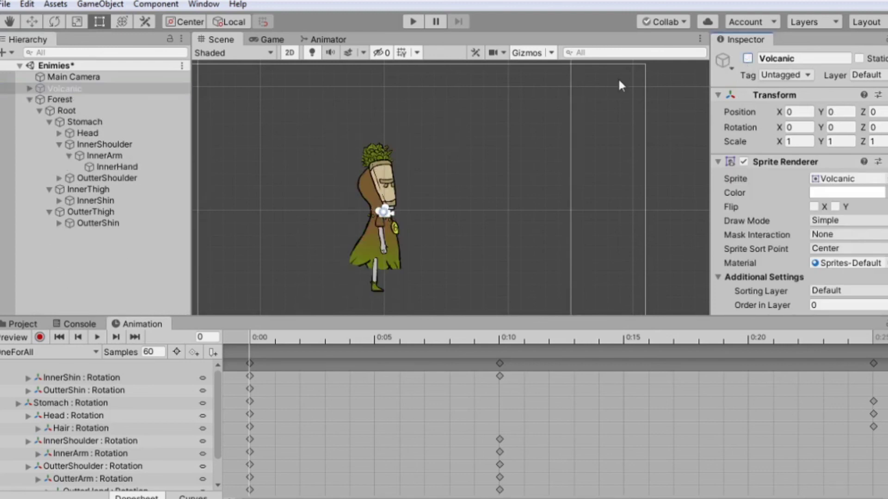
pyautogui.click(76, 108)
pyautogui.click(74, 99)
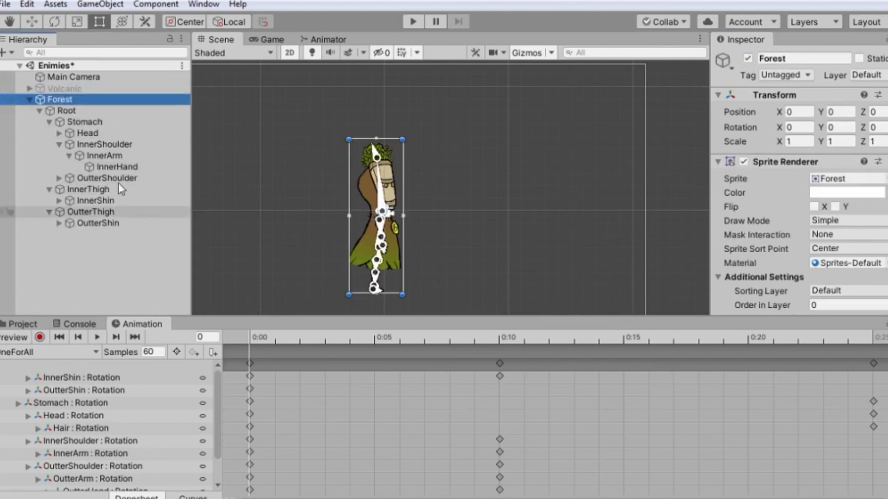
pyautogui.click(96, 337)
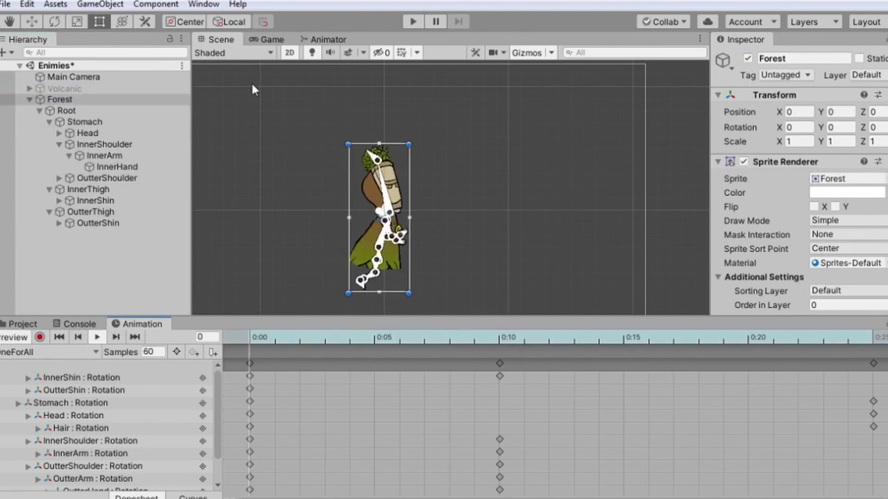
pyautogui.click(268, 39)
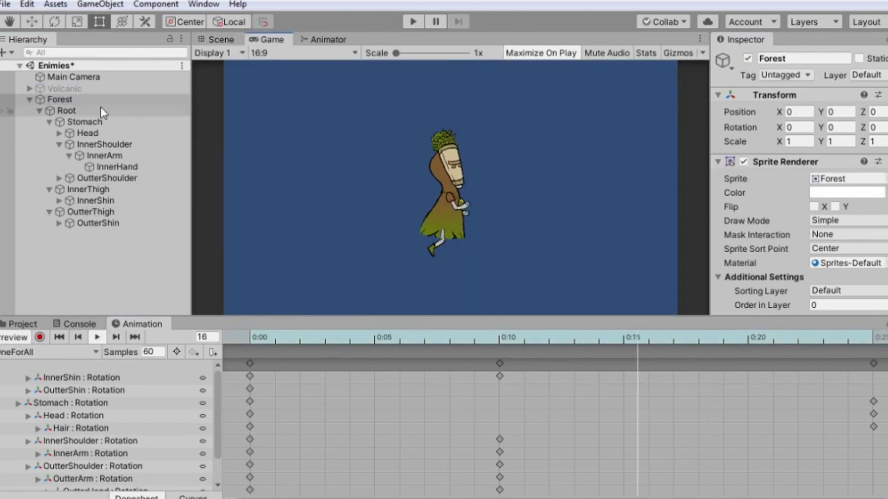
# Step: Re-enable Volcanic and replay the OneForAll animation with Forest selected
pyautogui.click(64, 88)
pyautogui.click(747, 58)
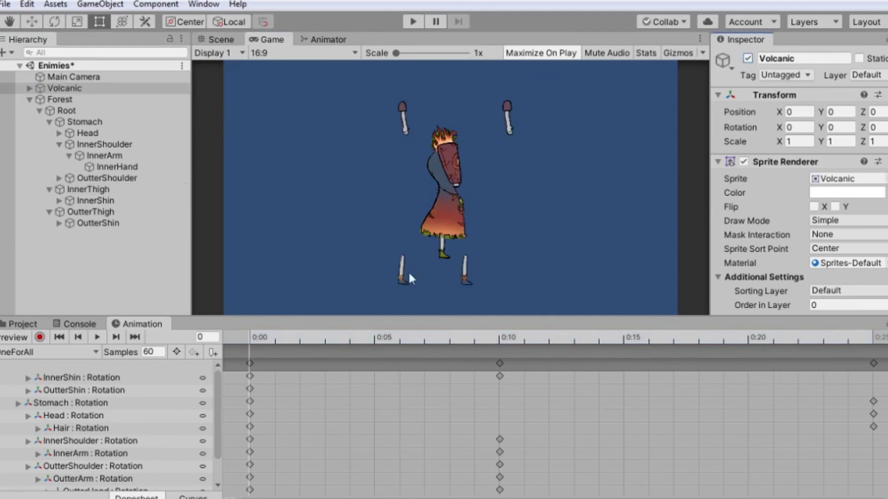
pyautogui.click(98, 338)
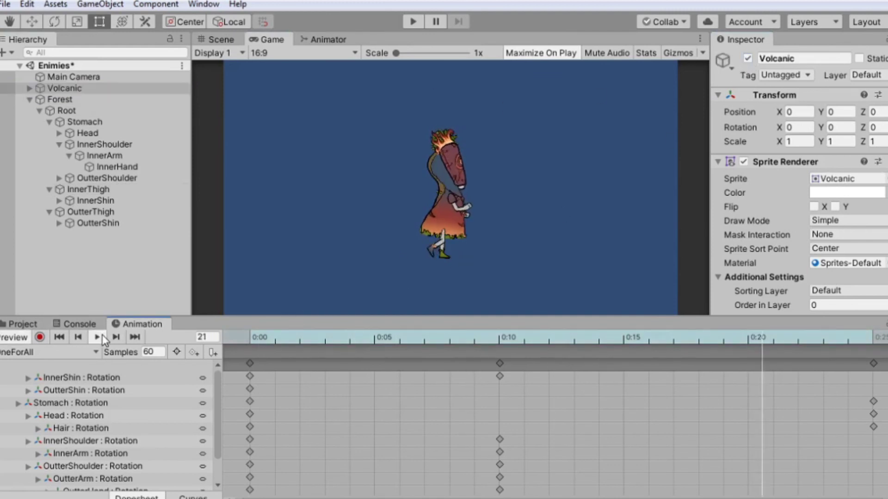
pyautogui.click(69, 99)
pyautogui.click(30, 99)
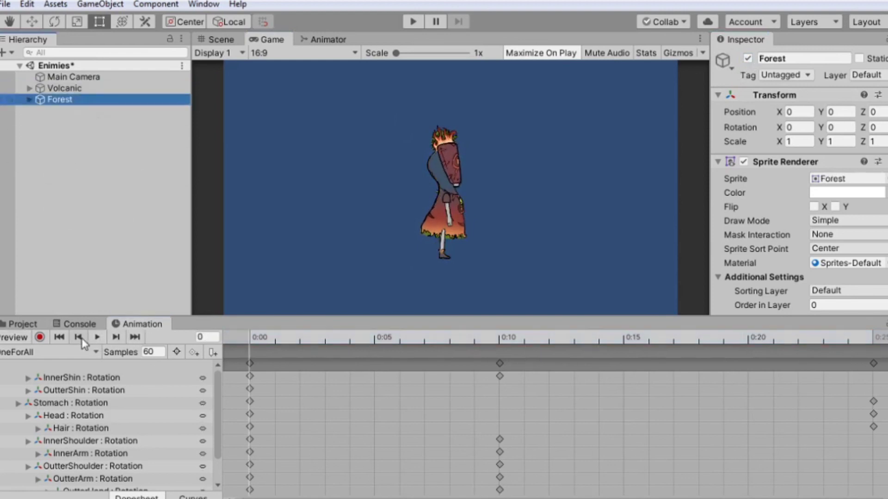
pyautogui.click(97, 337)
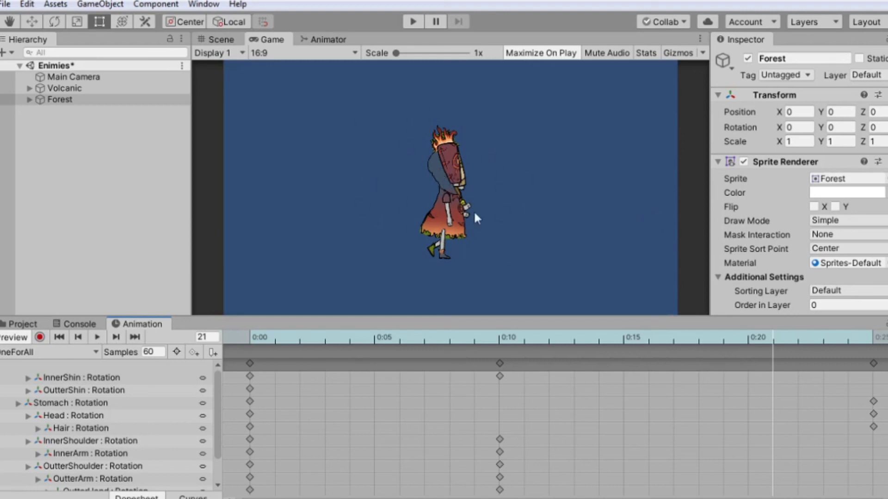
# Step: Switch to Photoshop showing the Volcanic.png document
pyautogui.hotkey('alt', 'Tab')
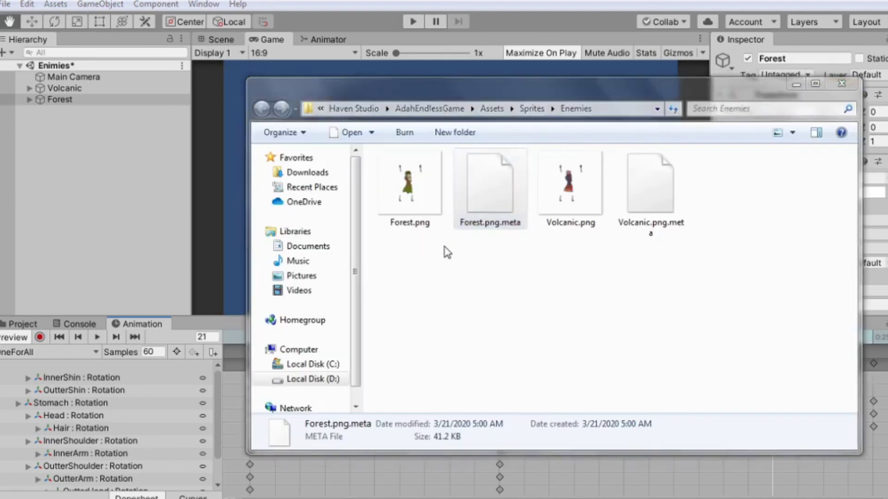
pyautogui.hotkey('alt', 'Tab')
pyautogui.hotkey('alt', 'Tab')
pyautogui.press('Tab')
pyautogui.press('Tab')
pyautogui.click(445, 250)
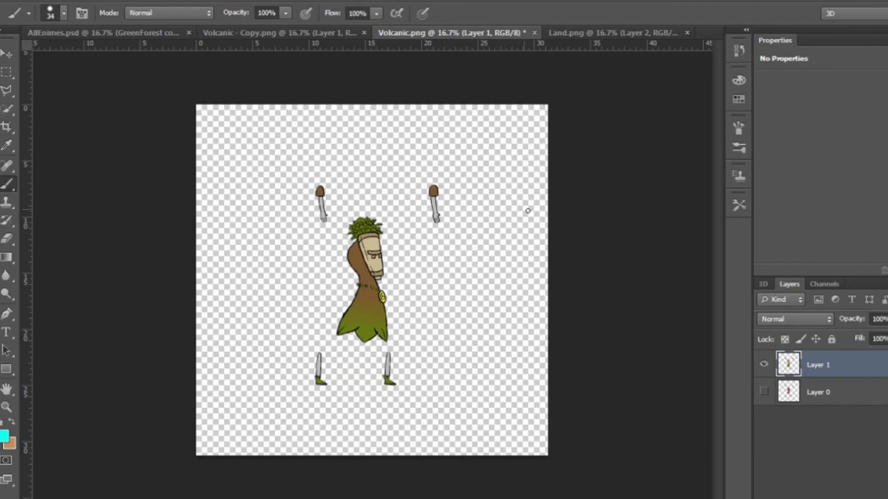
# Step: In AllEnimes.psd, hide Cave, DarkForest, Field, Hills, Volcano and GreenForest copy
pyautogui.click(88, 33)
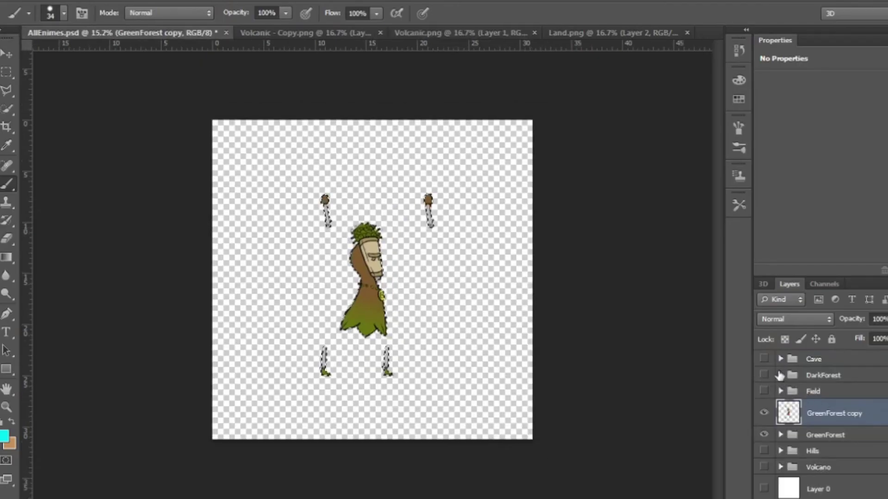
pyautogui.click(764, 359)
pyautogui.click(764, 375)
pyautogui.click(763, 391)
pyautogui.click(764, 451)
pyautogui.click(763, 467)
pyautogui.click(763, 451)
pyautogui.click(763, 412)
pyautogui.click(764, 391)
pyautogui.click(763, 375)
pyautogui.click(763, 359)
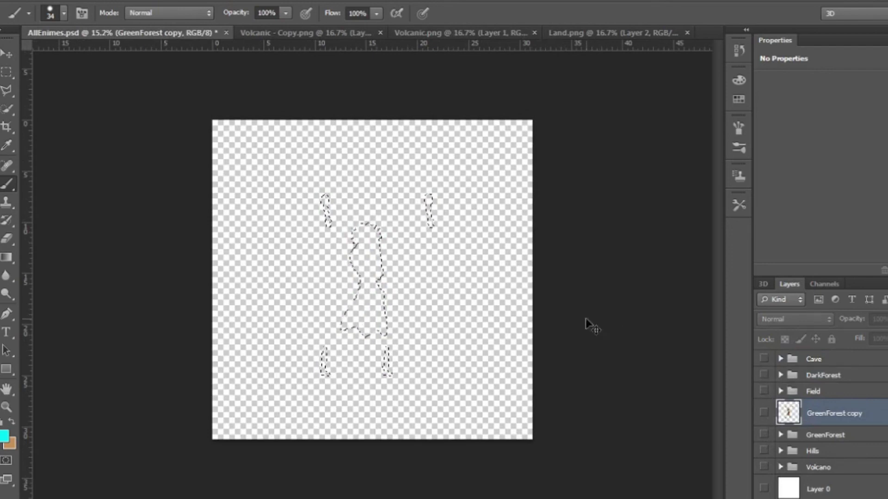